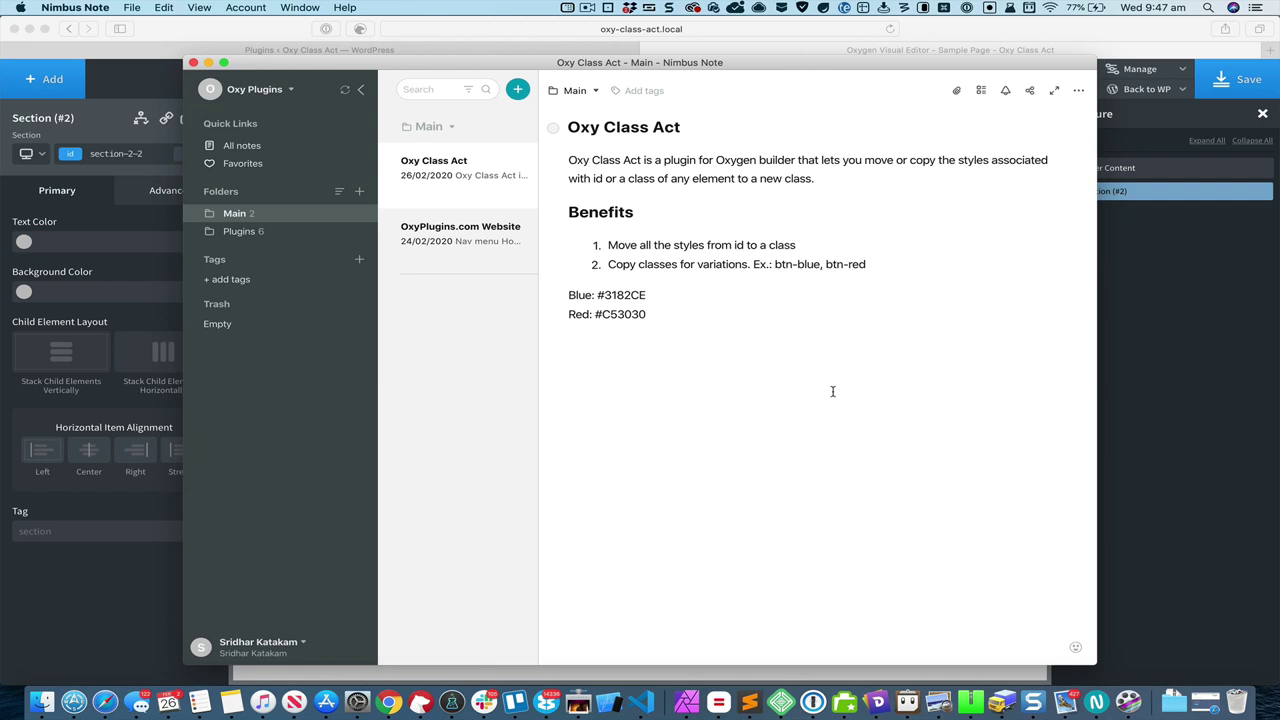
# - Review the Oxy Class Act note's move-styles and copy-classes benefits, then return to Safari
pyautogui.click(814, 246)
pyautogui.click(748, 263)
pyautogui.press('super+Tab')
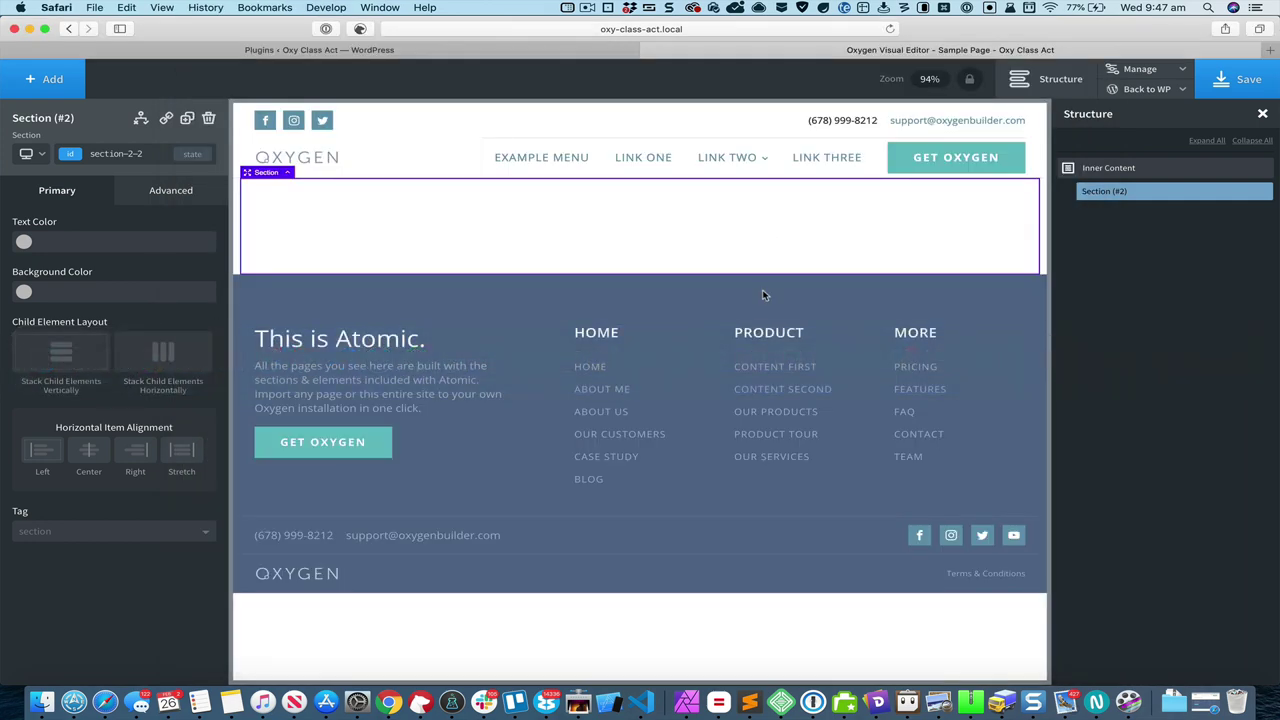
# - Insert a Button element into the empty Section #2, found by searching 'but'
pyautogui.moveTo(762, 294); pyautogui.dragTo(491, 192)
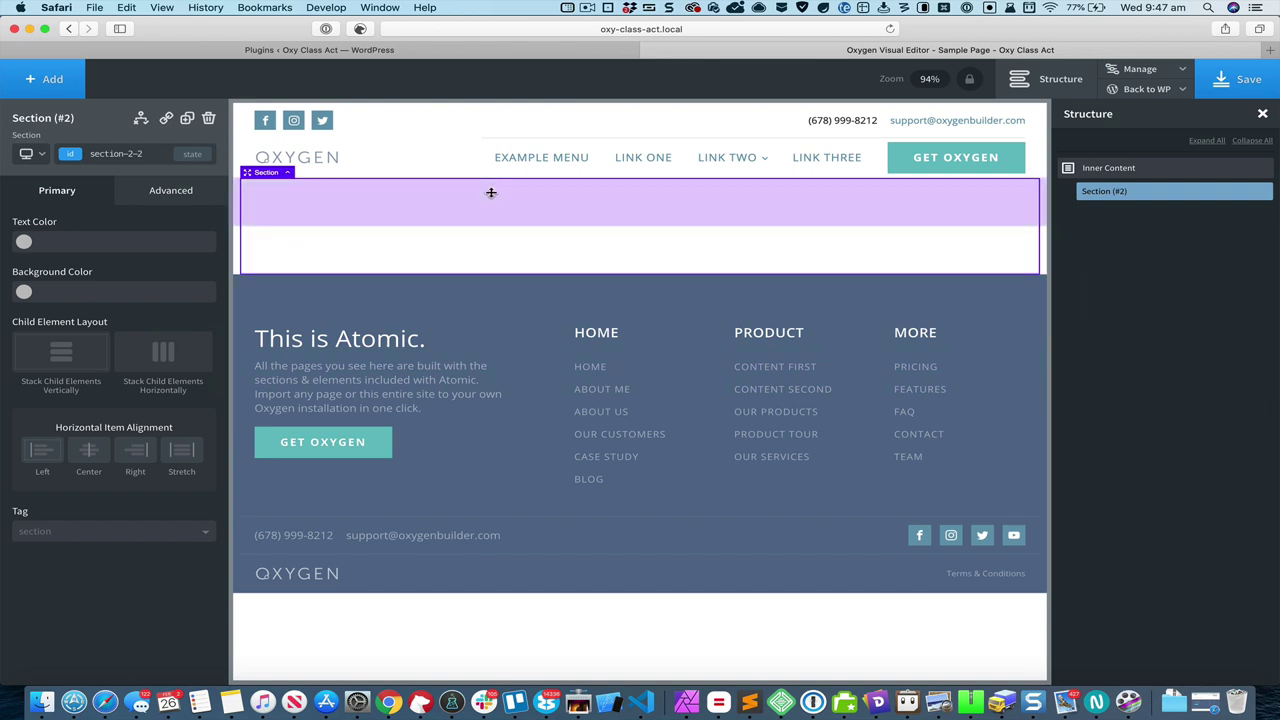
pyautogui.moveTo(491, 192); pyautogui.dragTo(491, 192)
pyautogui.click(53, 80)
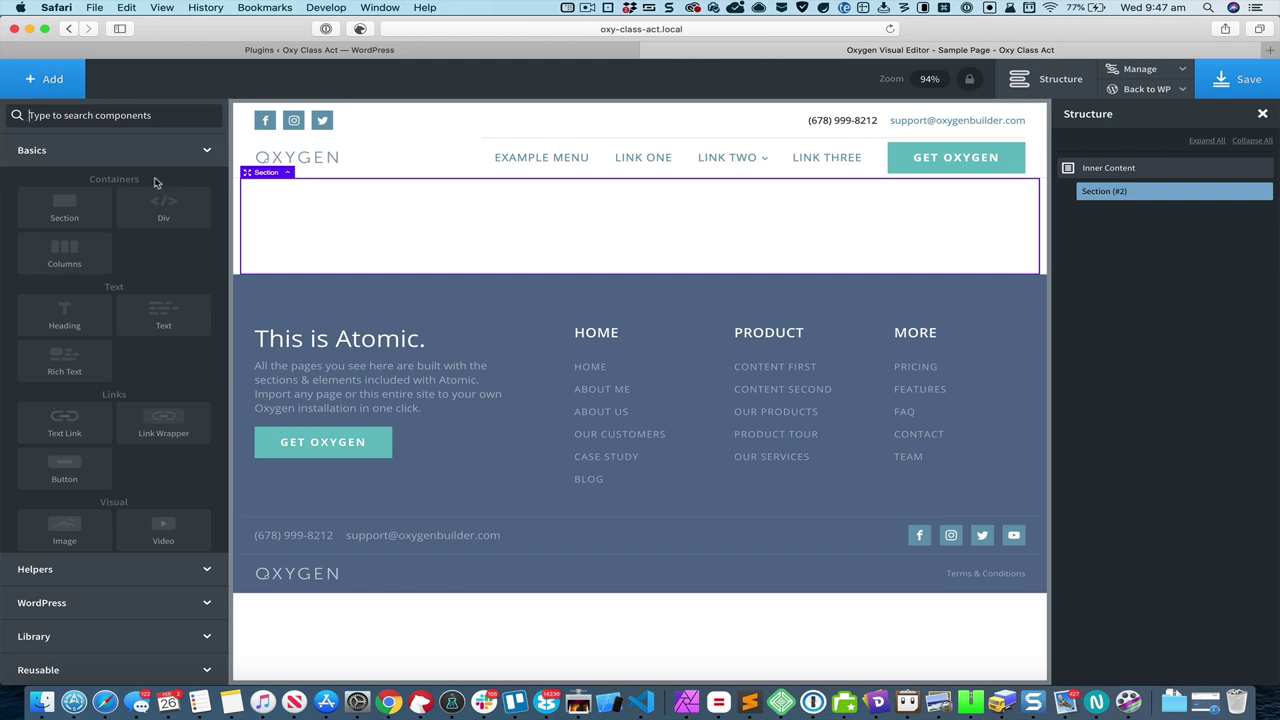
pyautogui.write('but')
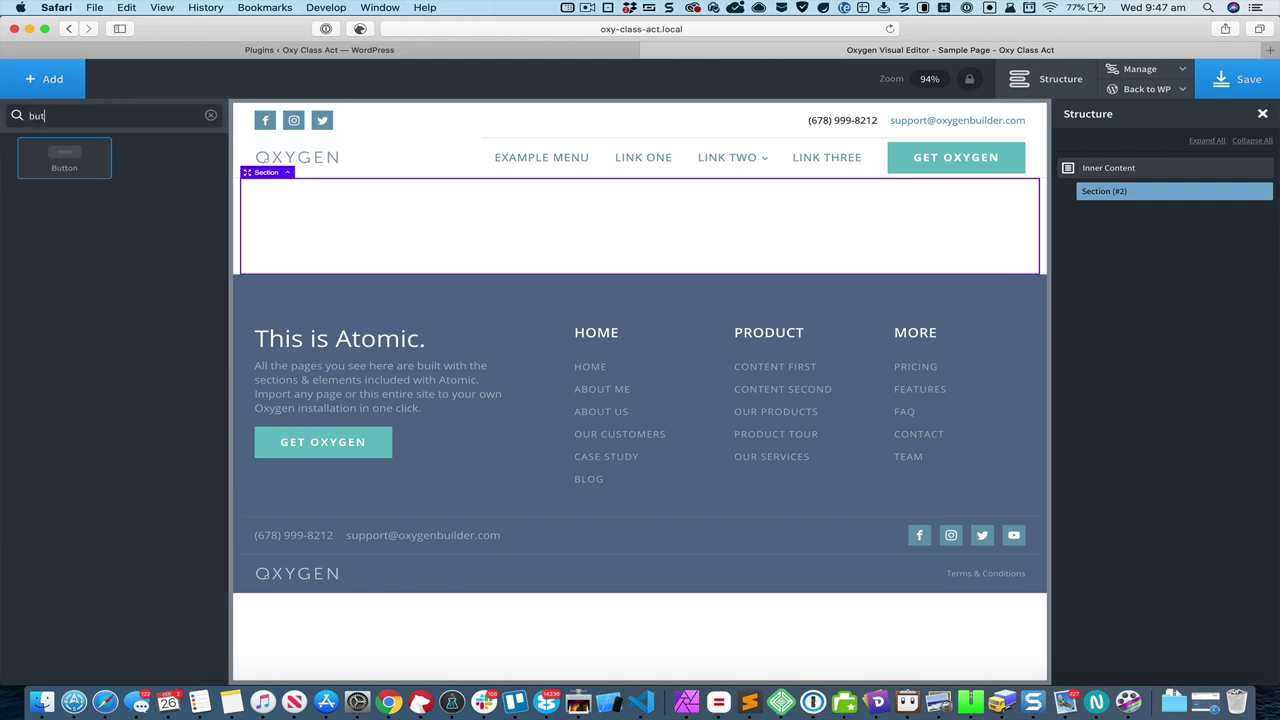
pyautogui.click(86, 175)
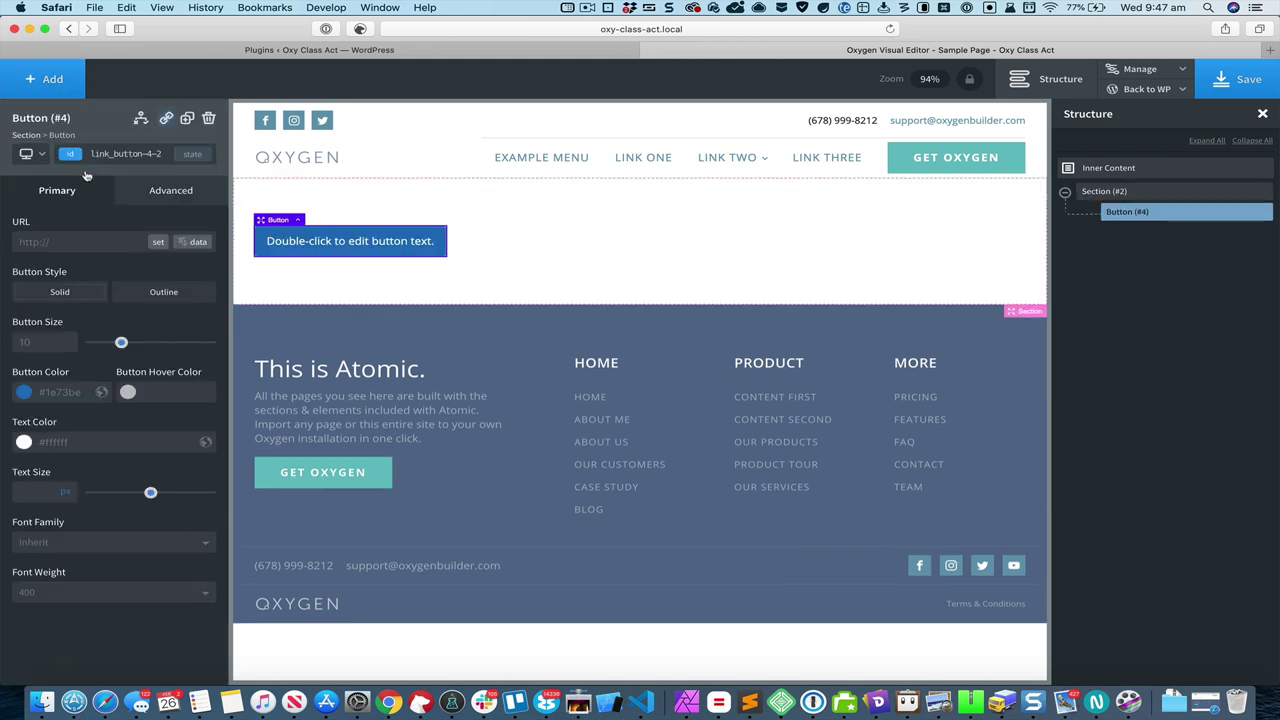
# - Set the button colour to #3182CE, copied from the Nimbus note
pyautogui.click(24, 394)
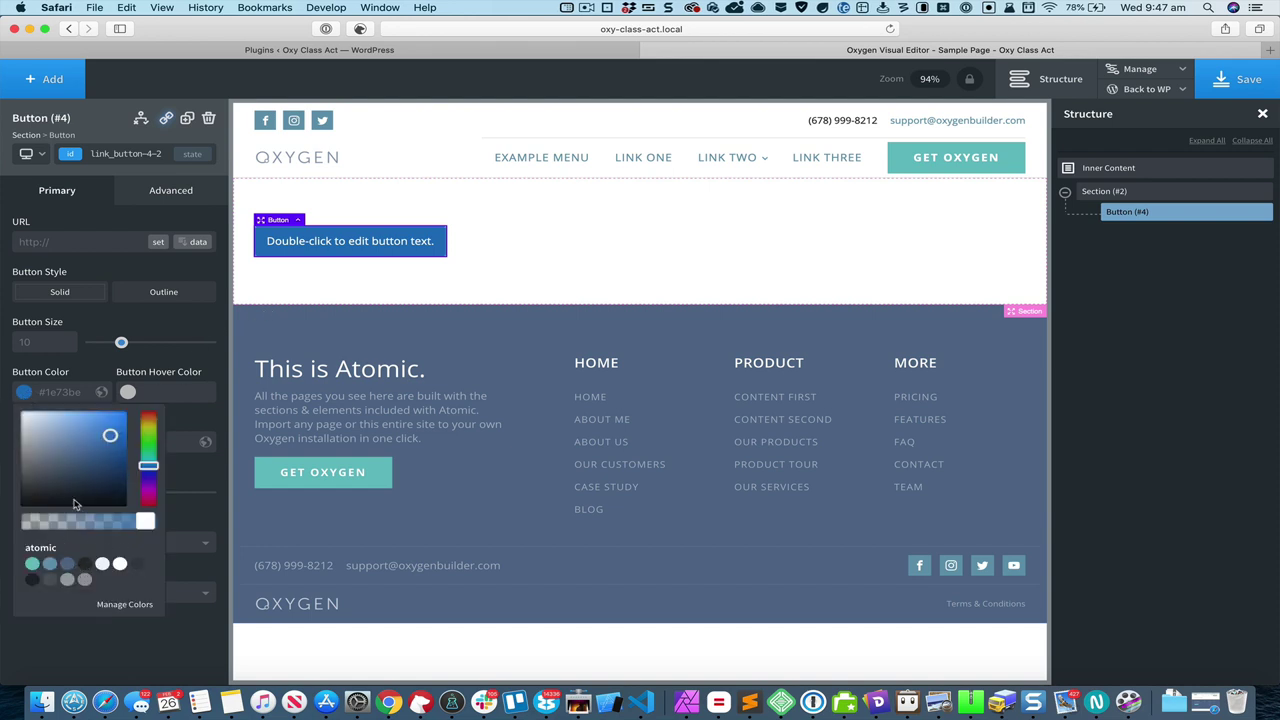
pyautogui.click(190, 421)
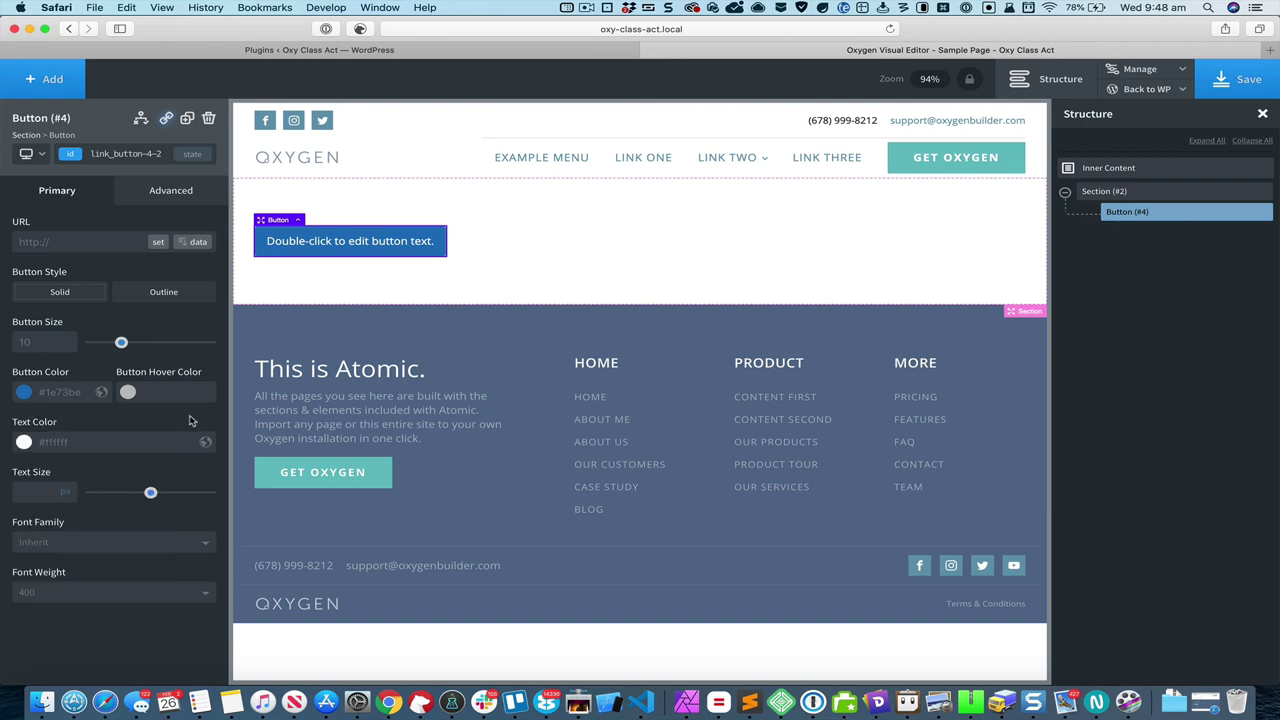
pyautogui.press('super+Tab')
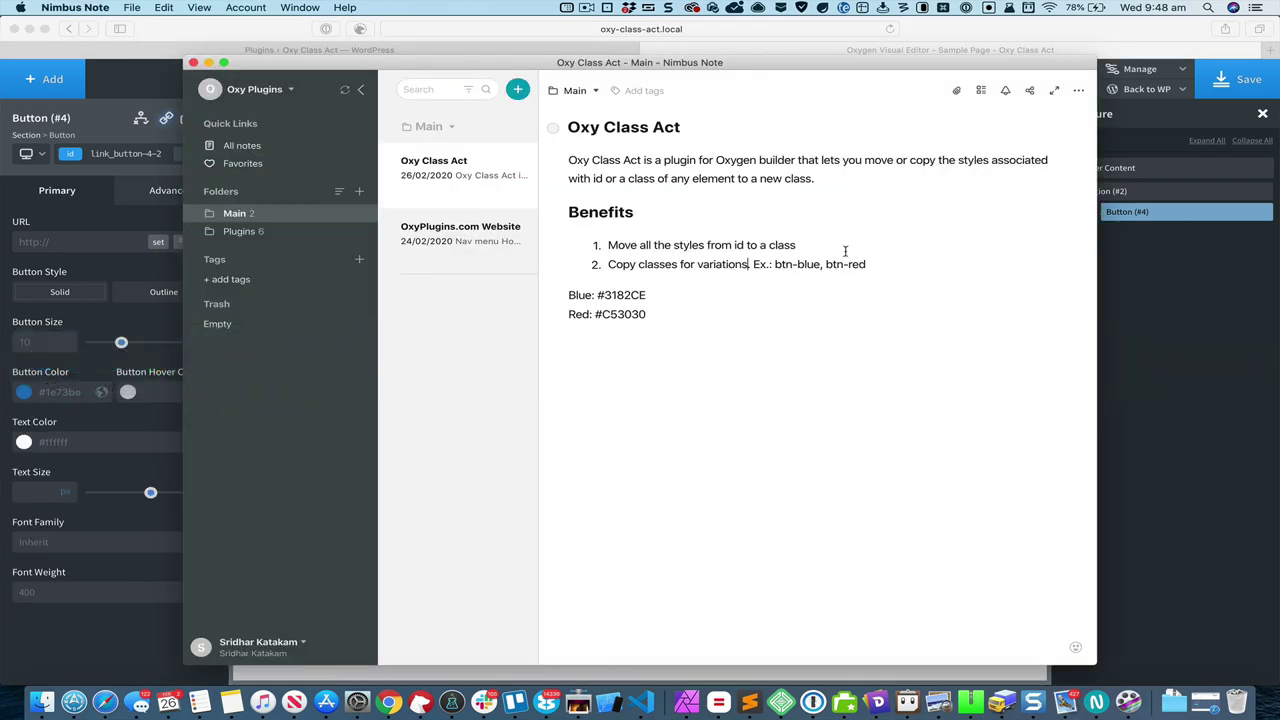
pyautogui.moveTo(646, 295); pyautogui.dragTo(597, 295)
pyautogui.press('super+Tab')
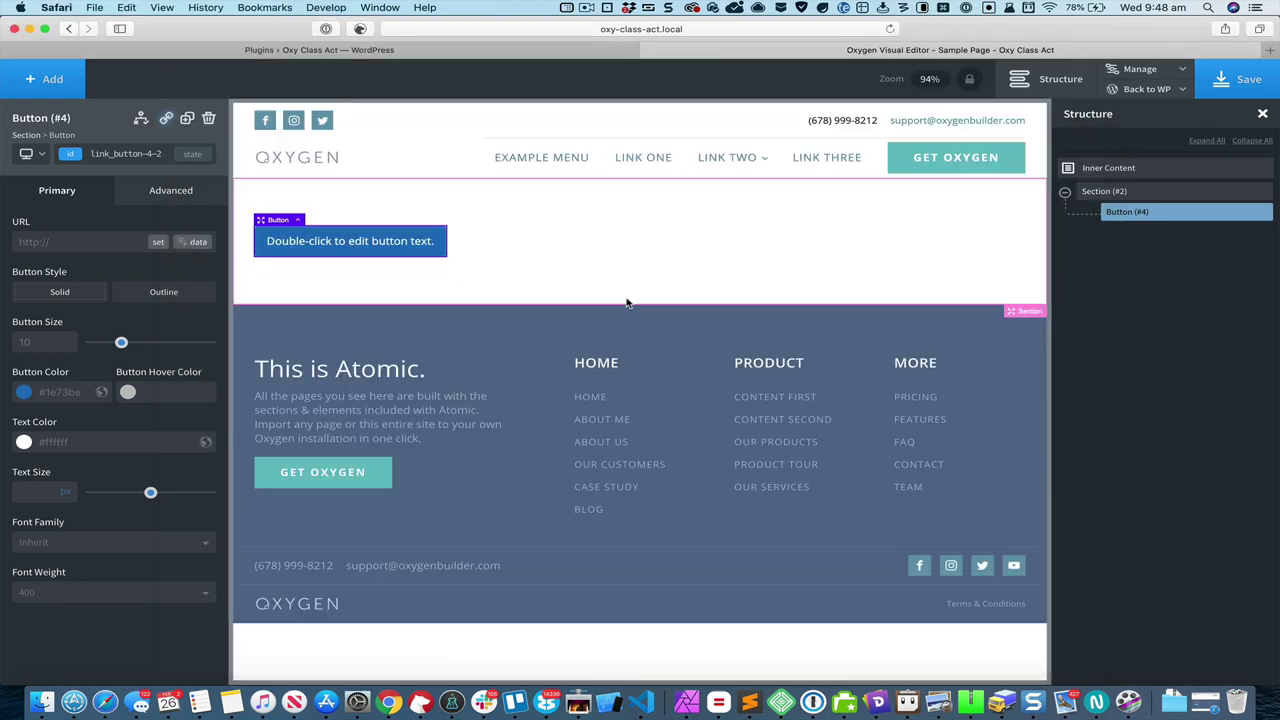
pyautogui.click(66, 391)
pyautogui.write('#3182ce')
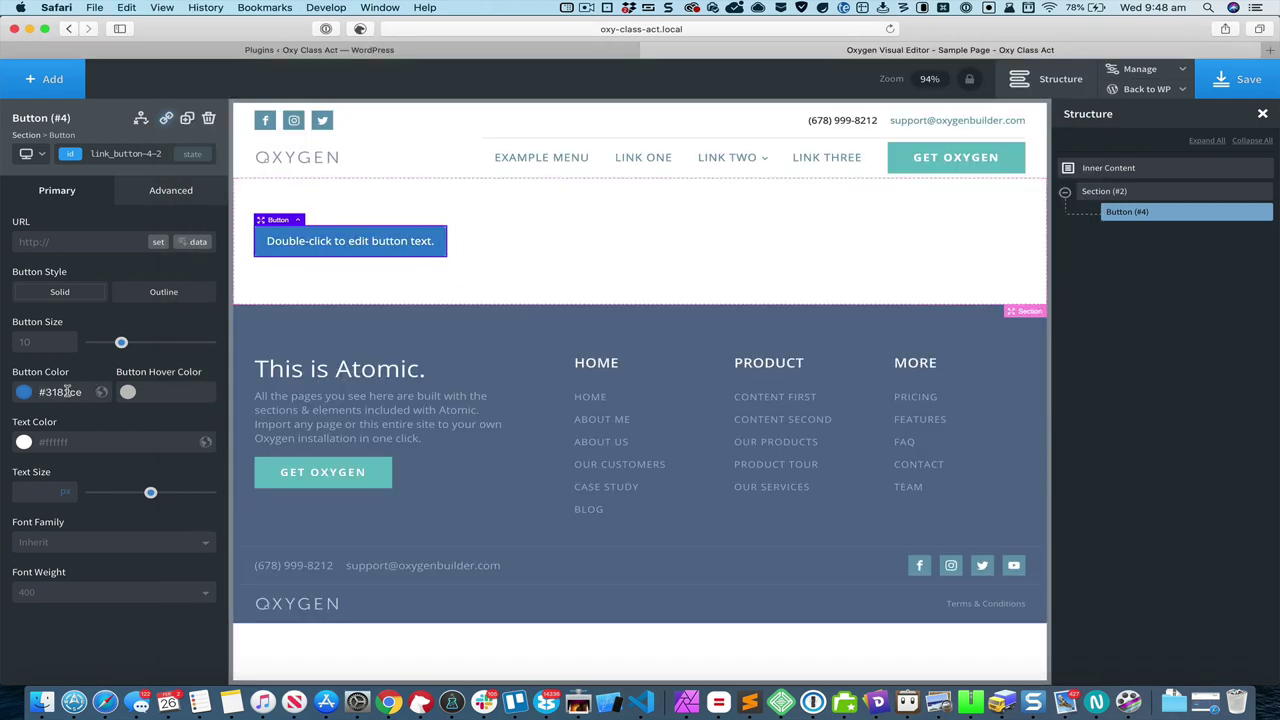
# - Give the button a #000 hover colour and a button size of 16
pyautogui.click(154, 391)
pyautogui.write('#000')
pyautogui.moveTo(121, 342); pyautogui.dragTo(157, 344)
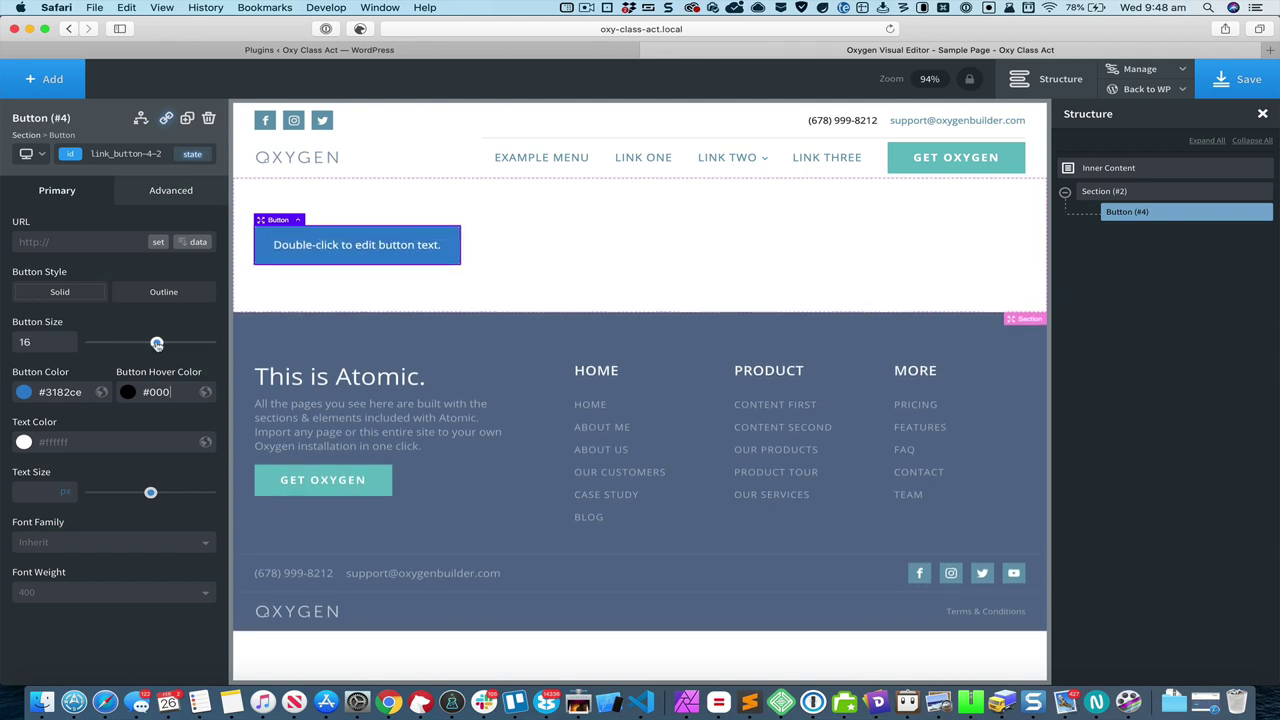
# - Under Advanced > Borders, apply a solid border style and a 20 px border radius
pyautogui.click(176, 190)
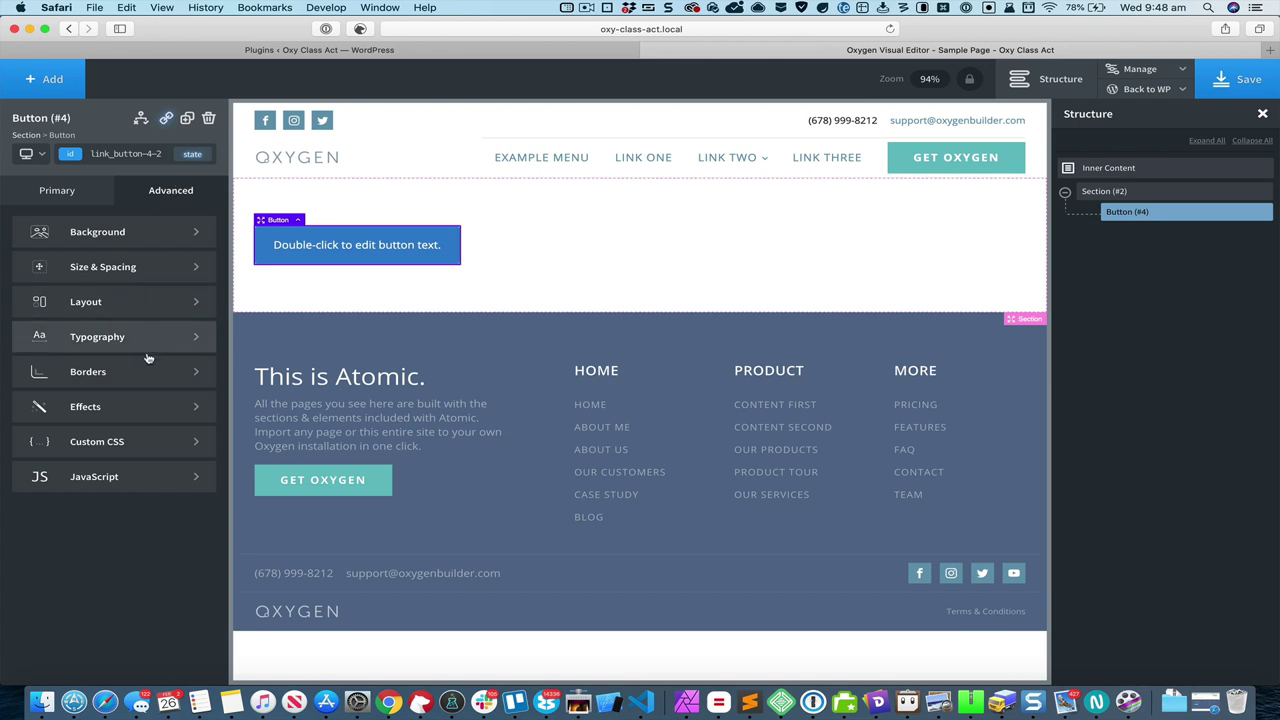
pyautogui.click(137, 371)
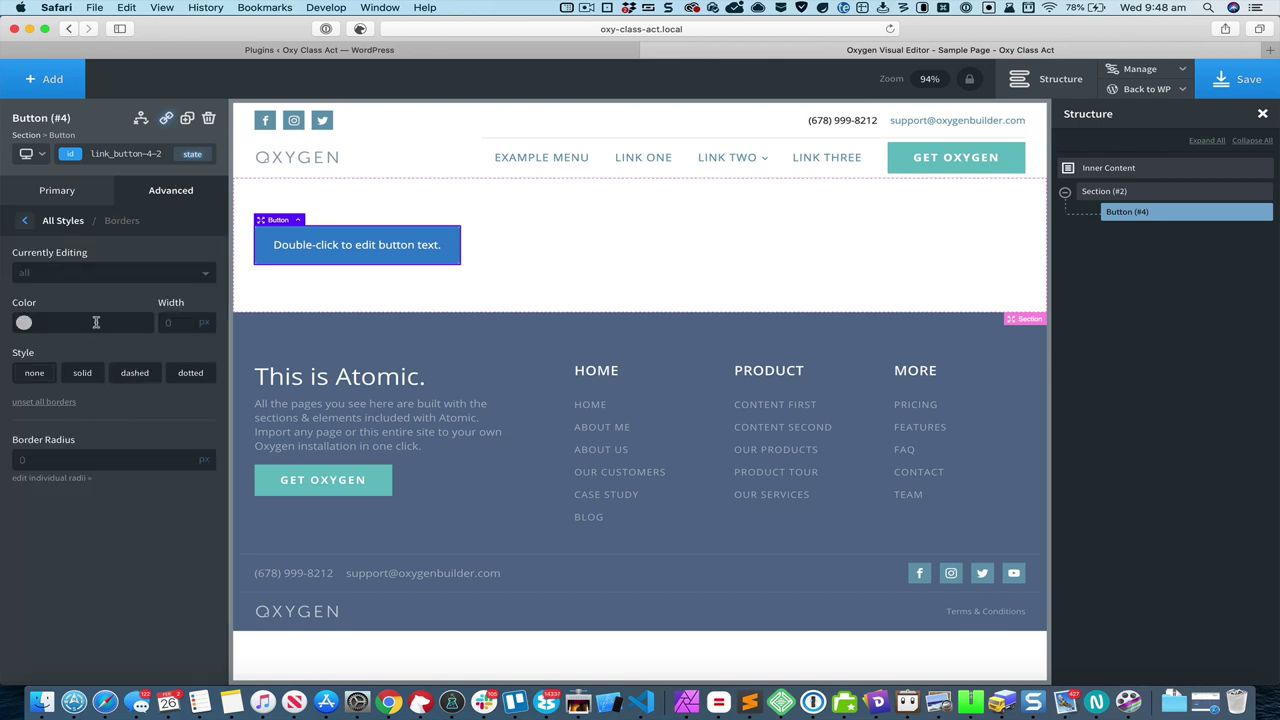
pyautogui.click(83, 374)
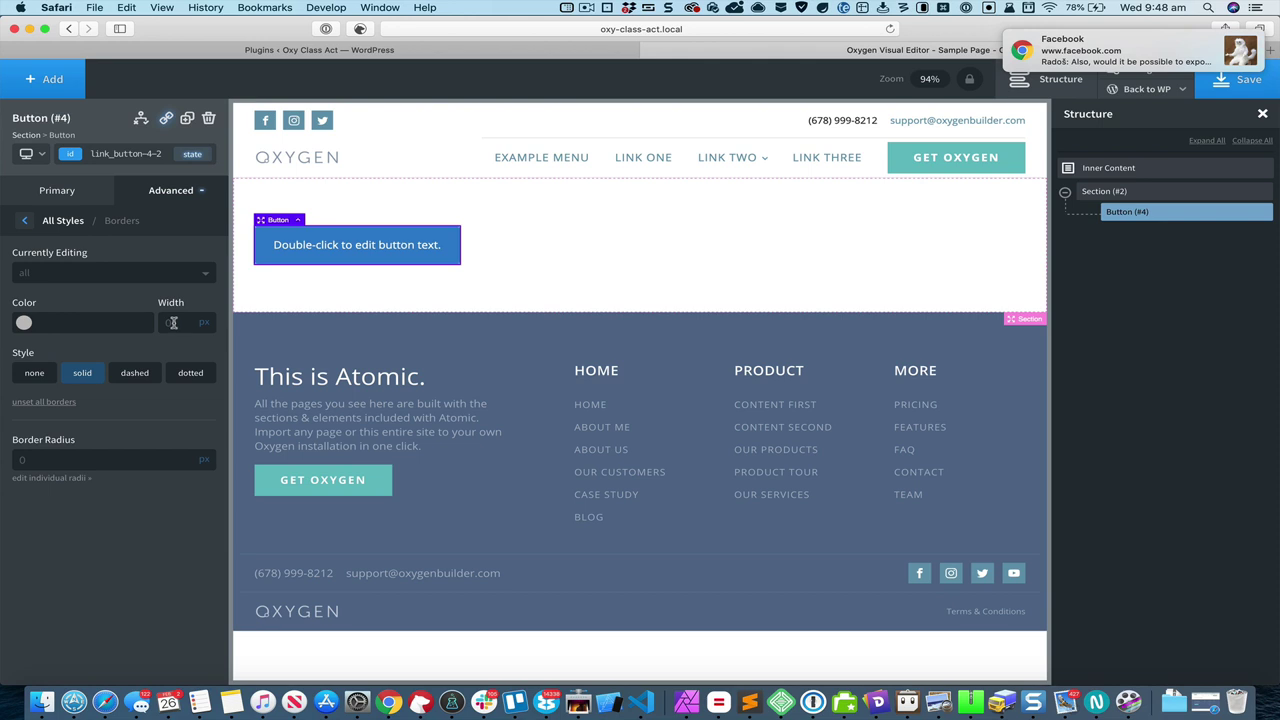
pyautogui.click(120, 459)
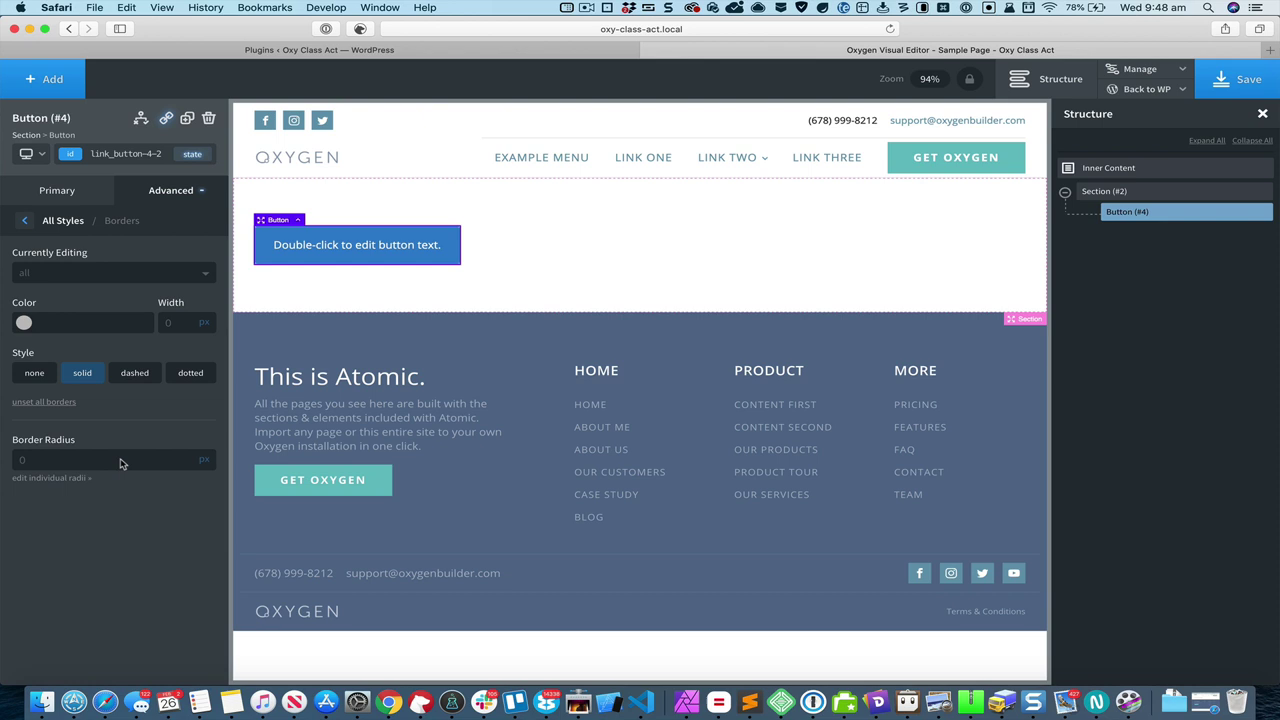
pyautogui.write('20')
pyautogui.press('BackSpace')
# - Add a 0.3 ease-in-out transition on 'all' properties to the button, then save the page
pyautogui.click(74, 221)
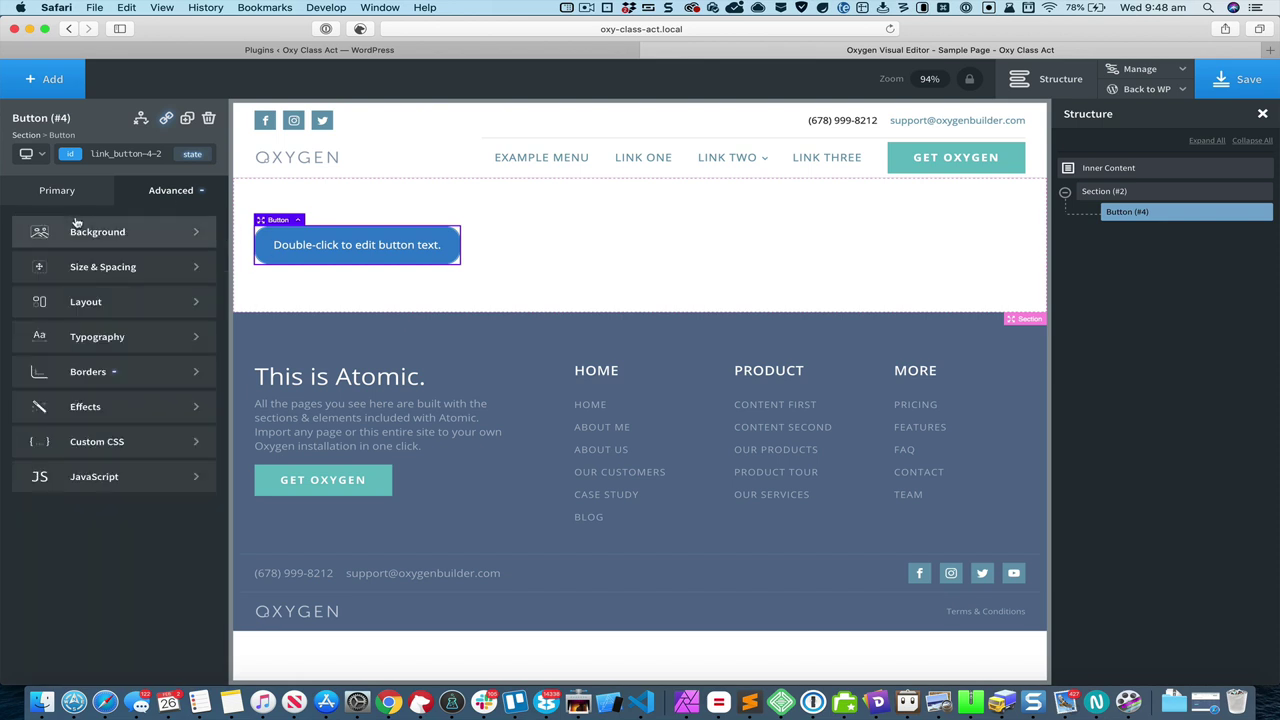
pyautogui.click(110, 406)
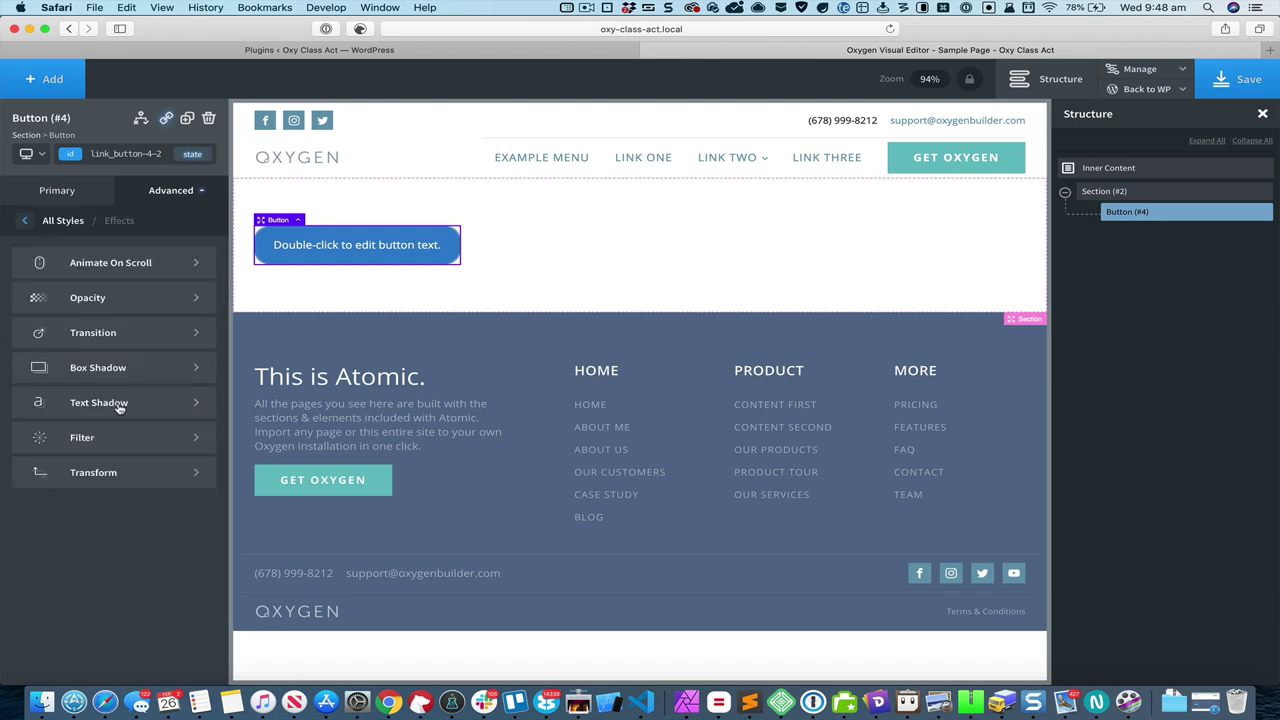
pyautogui.click(130, 336)
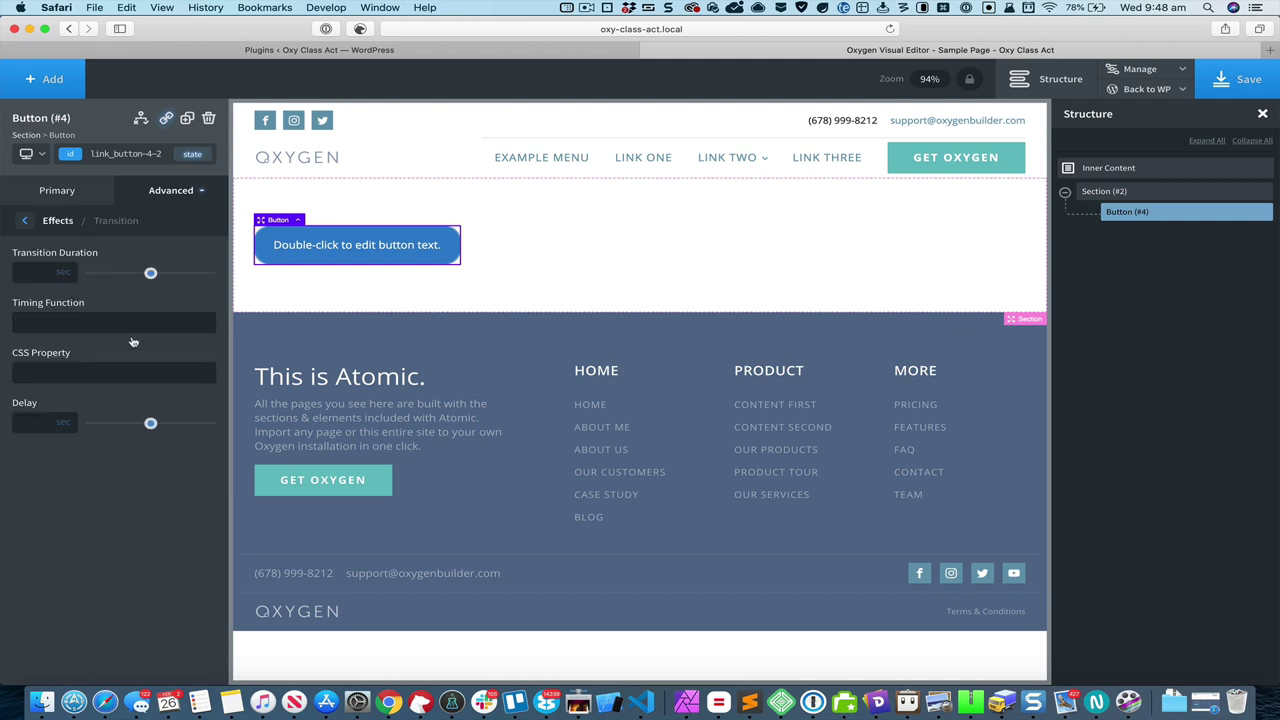
pyautogui.click(50, 277)
pyautogui.write('0.3')
pyautogui.click(65, 326)
pyautogui.write('ease-in-out')
pyautogui.click(77, 367)
pyautogui.write('all')
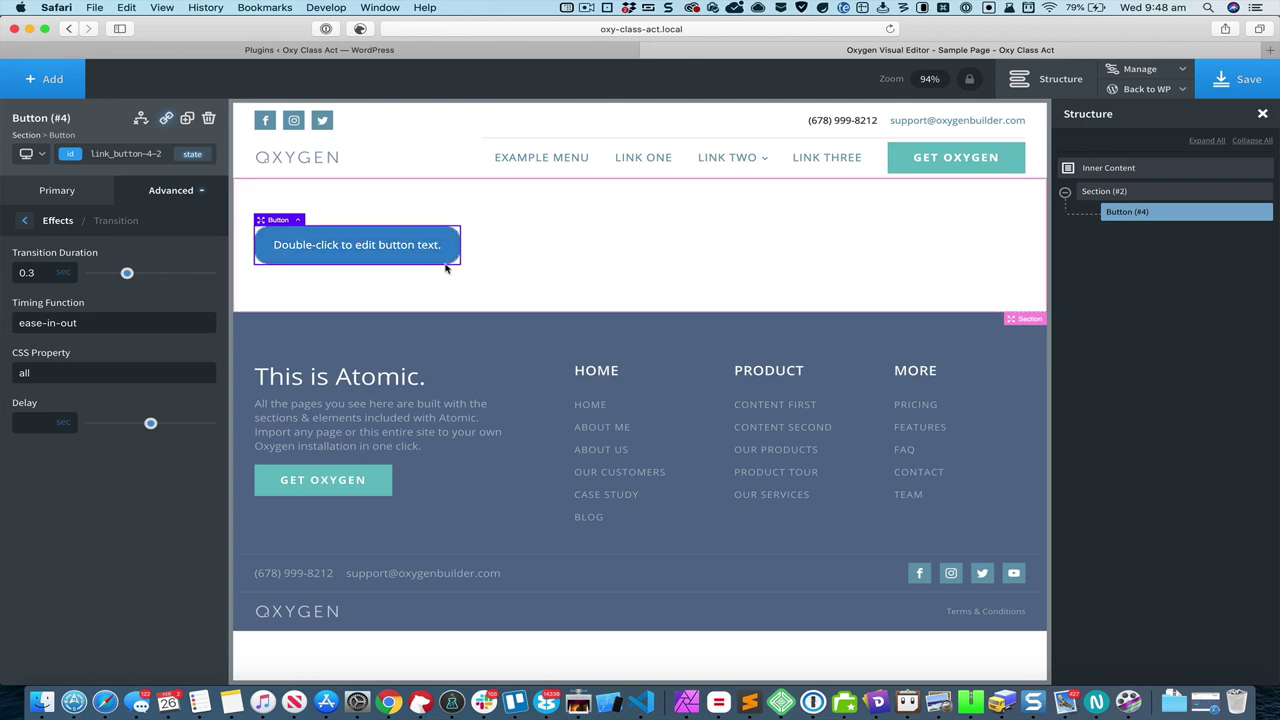
pyautogui.click(522, 261)
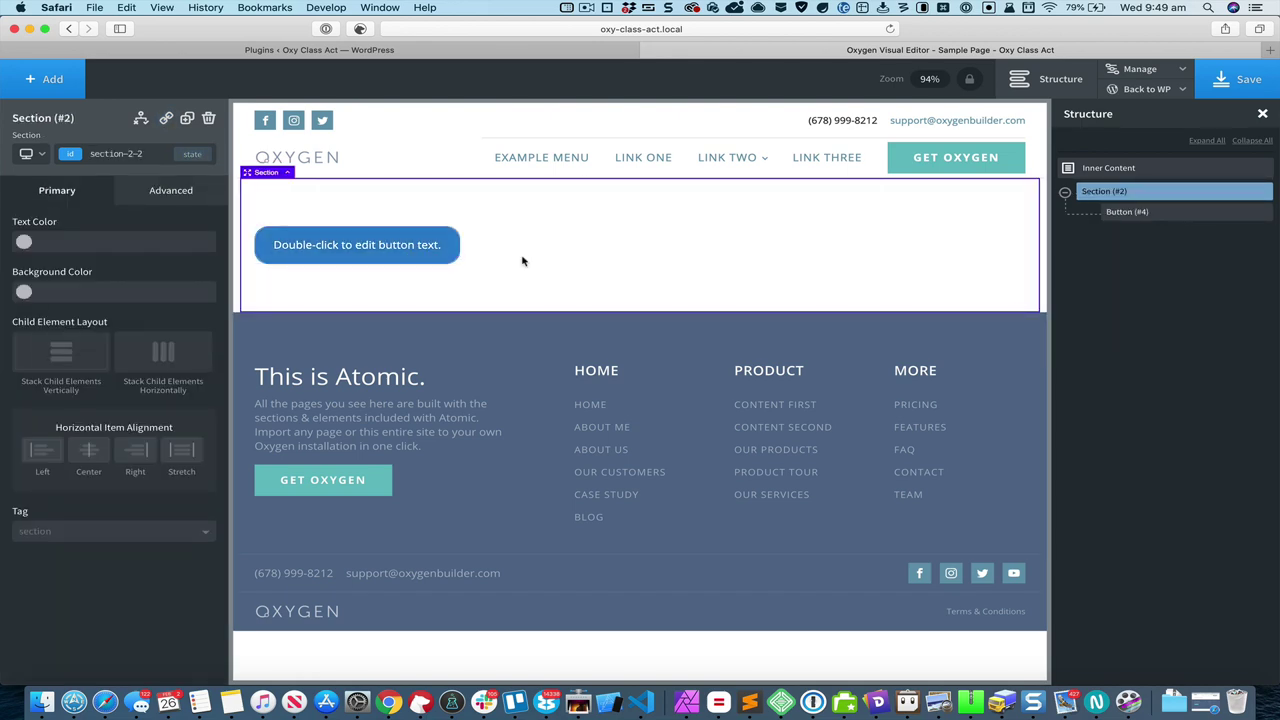
pyautogui.click(1226, 88)
# - Activate Oxy Class Act on the Plugins tab and return to the Oxygen Visual Editor tab
pyautogui.click(466, 52)
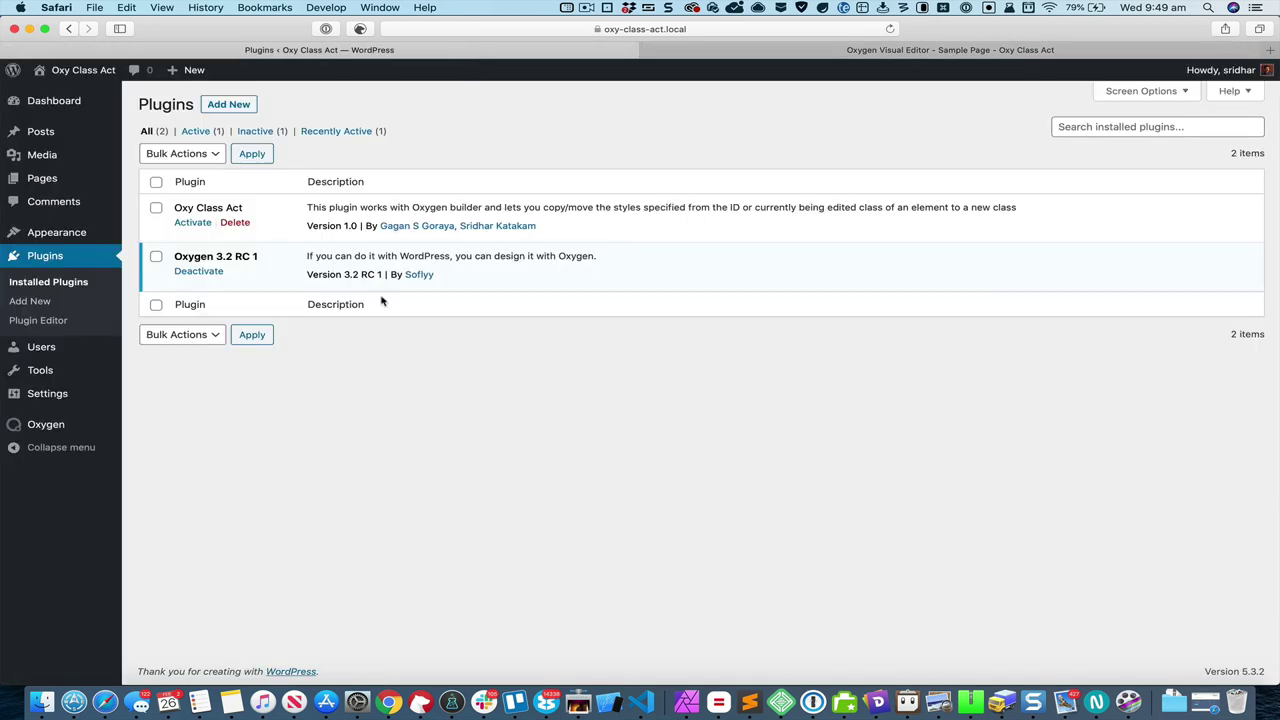
pyautogui.click(194, 222)
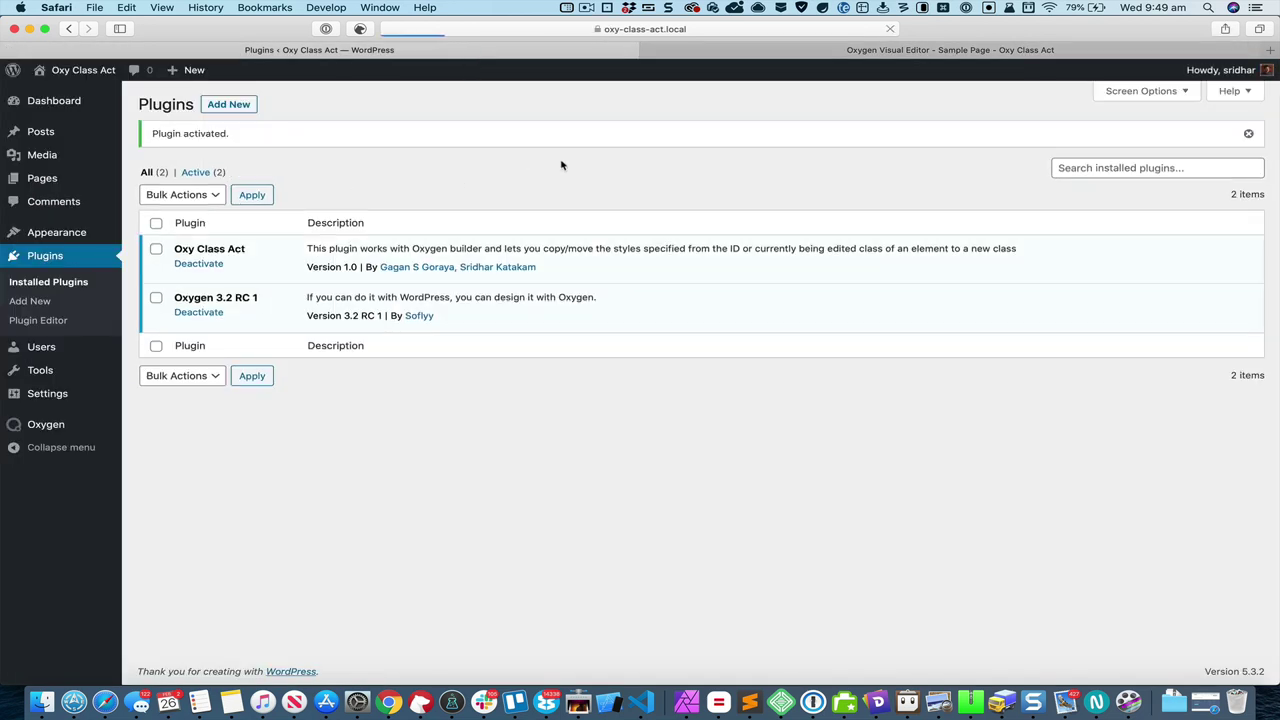
pyautogui.click(822, 52)
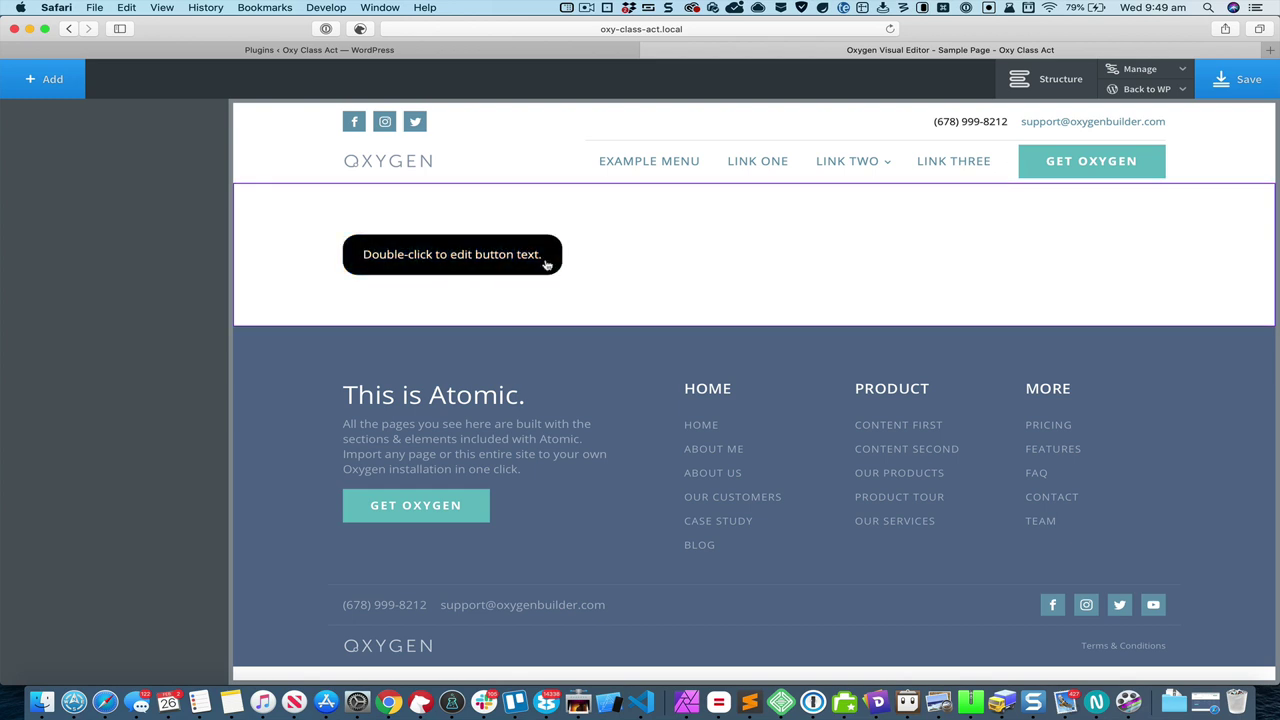
# - Select Button #4 on the canvas to show its Copy to Class and Move to Class options
pyautogui.click(510, 258)
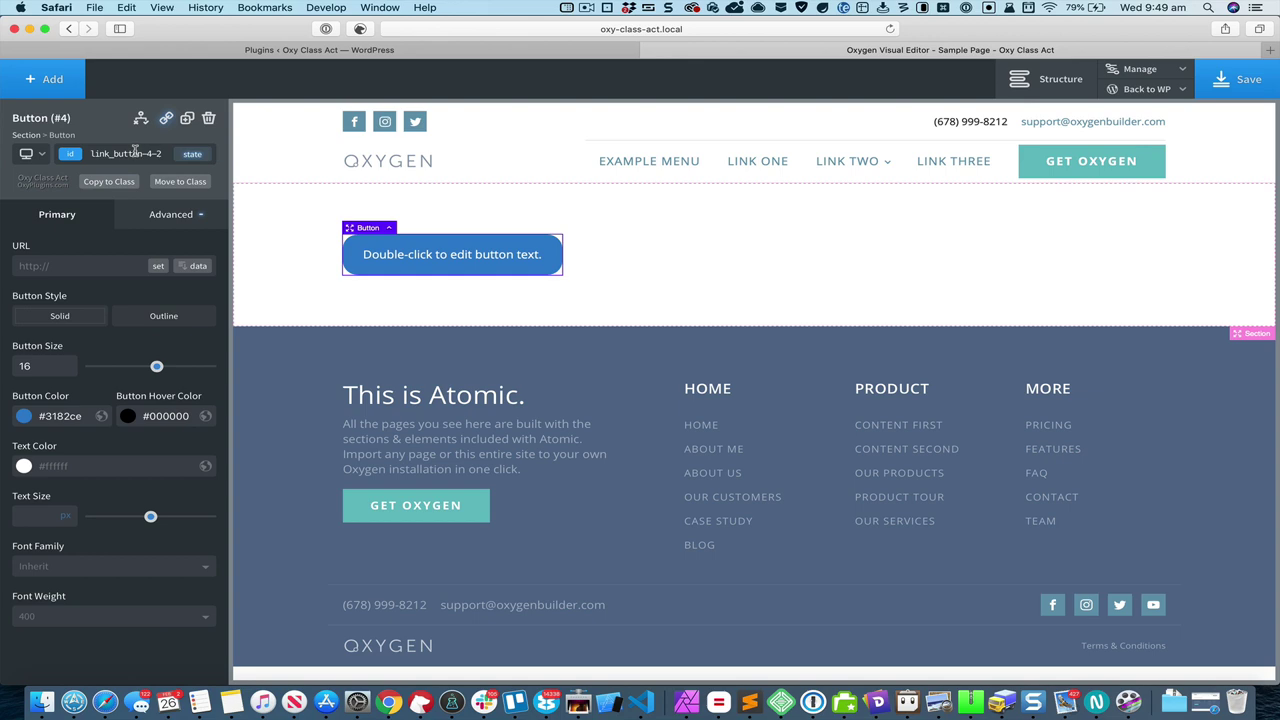
# - Use Move to Class to put the button's styles into a new class named btn-blue
pyautogui.click(186, 185)
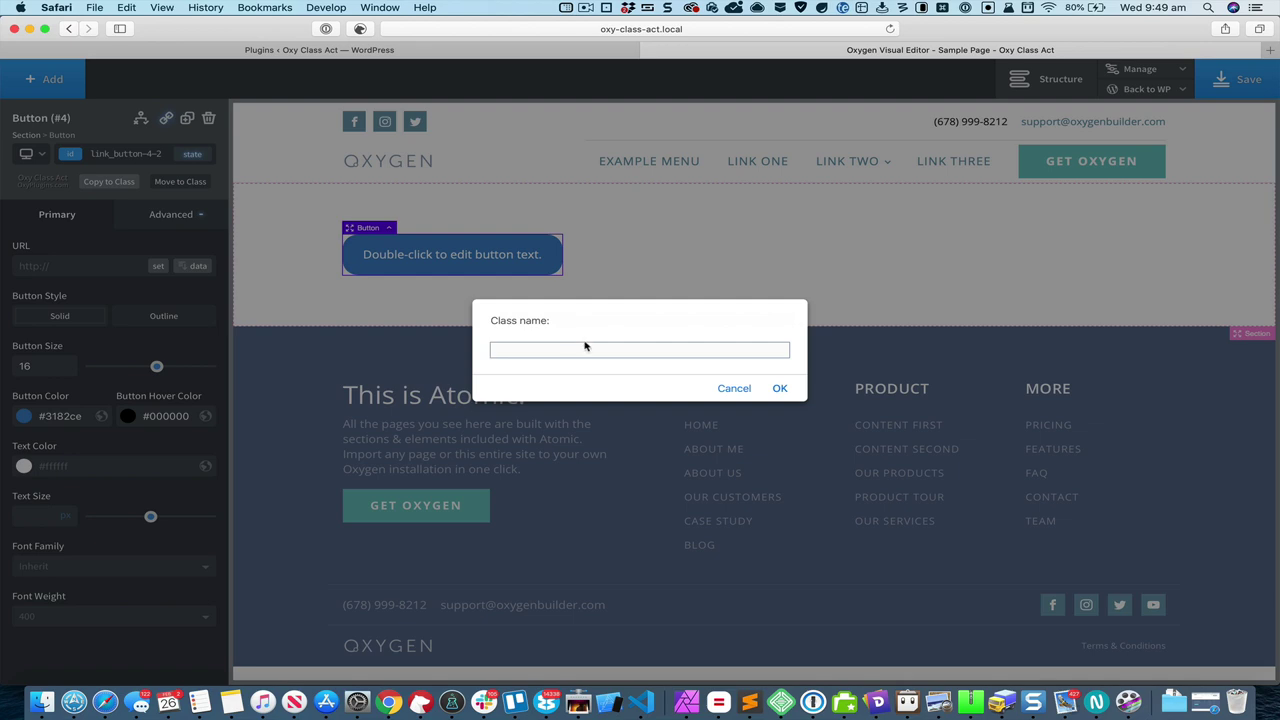
pyautogui.press('super+Tab')
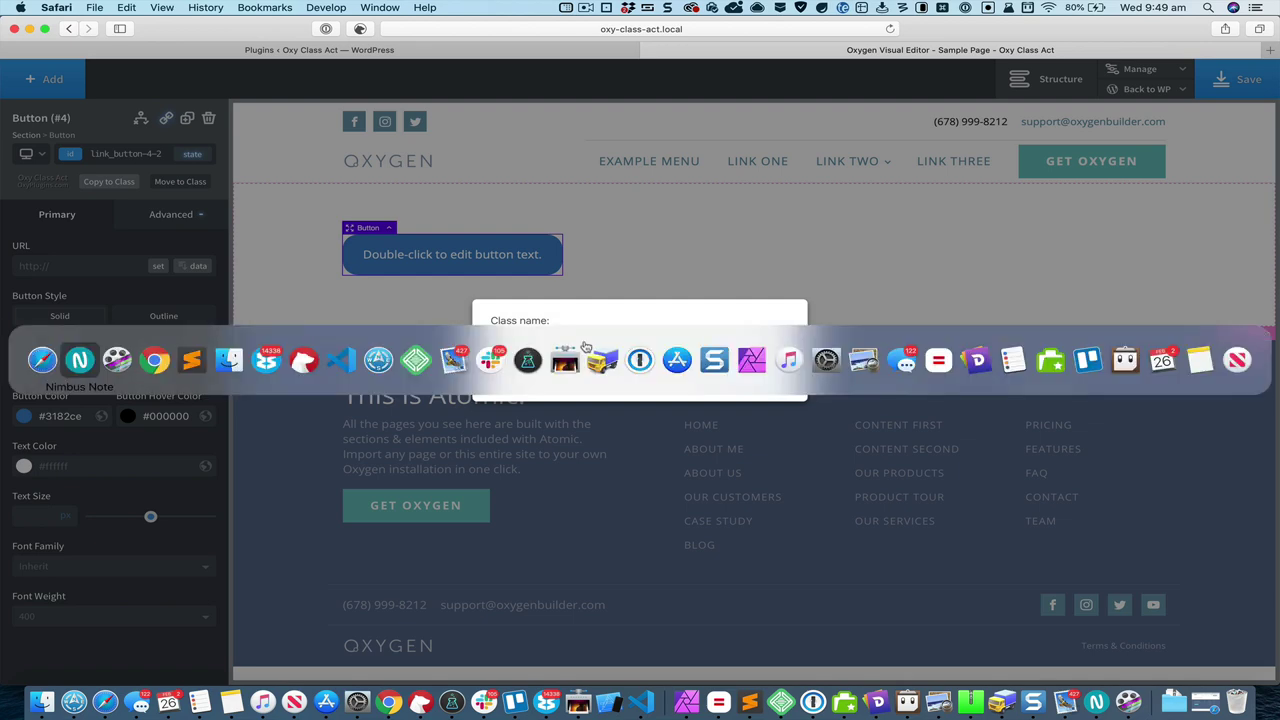
pyautogui.press('super+Tab')
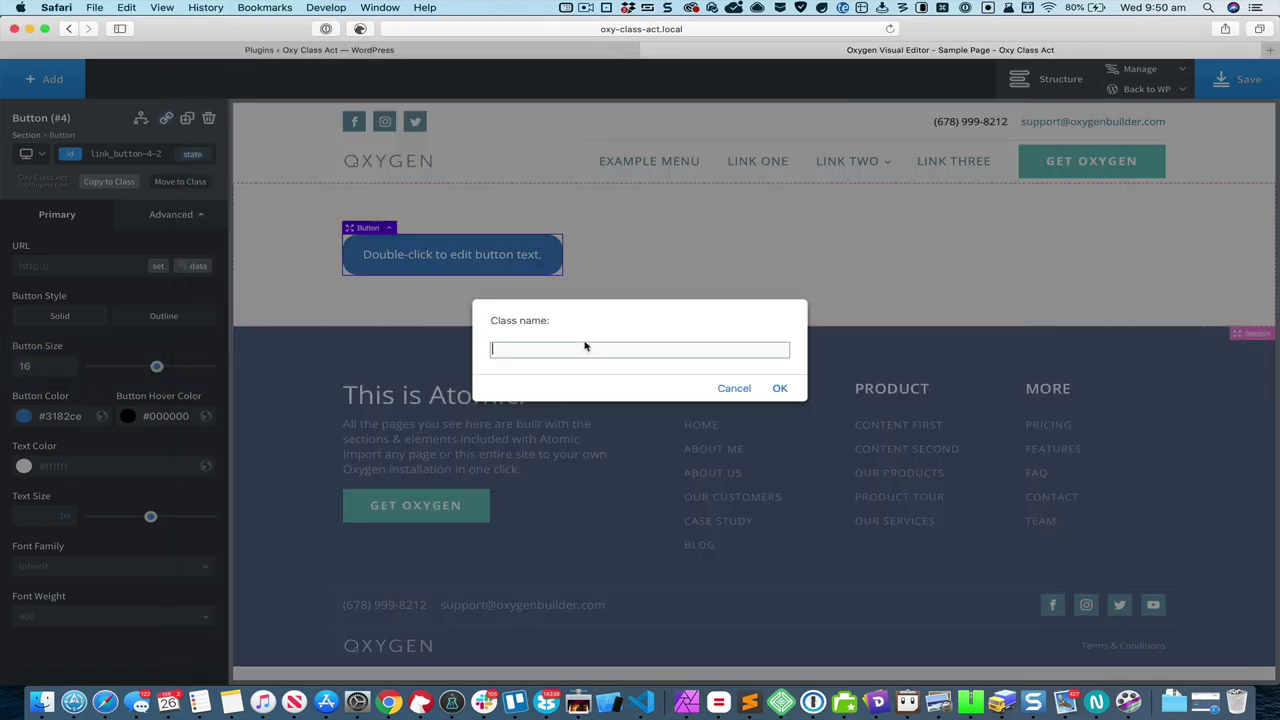
pyautogui.write('btn-blue')
pyautogui.press('super+a')
pyautogui.press('Return')
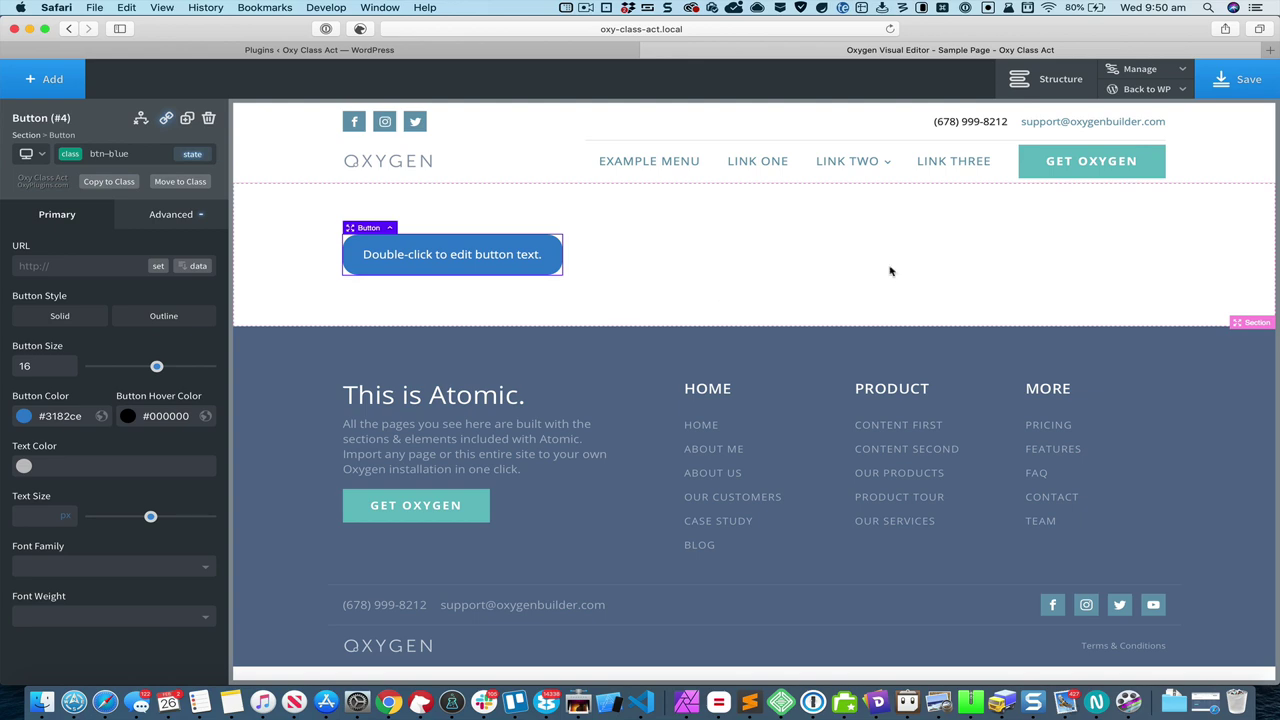
# - Save, view the Sample Page frontend in a new Safari tab, then return to the editor tab
pyautogui.click(1240, 84)
pyautogui.moveTo(1140, 89)
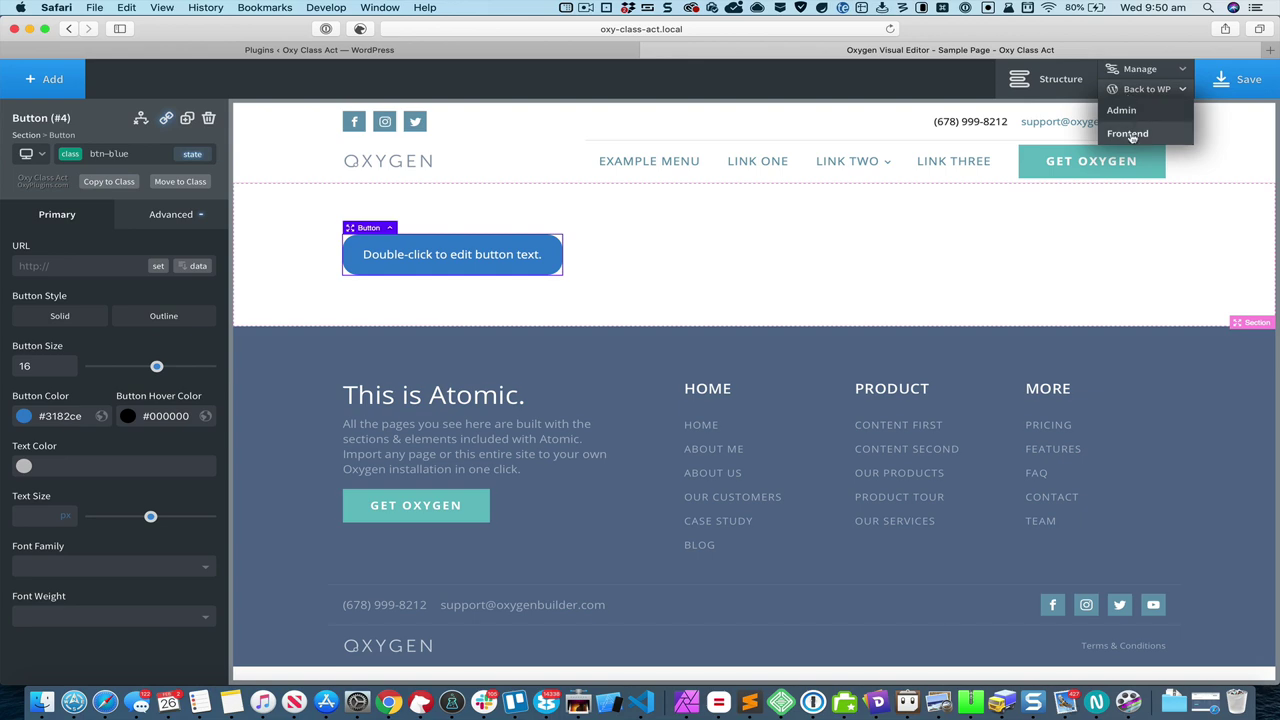
pyautogui.rightClick(1135, 134)
pyautogui.click(1100, 137)
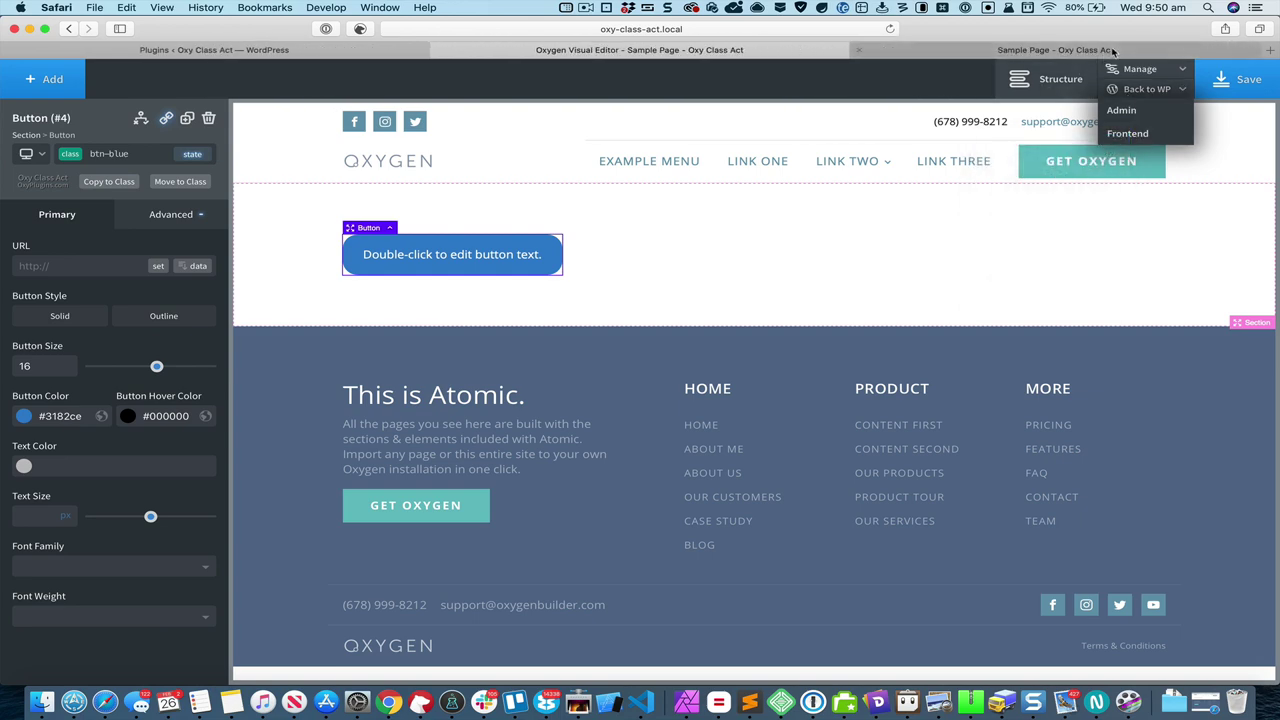
pyautogui.click(1110, 50)
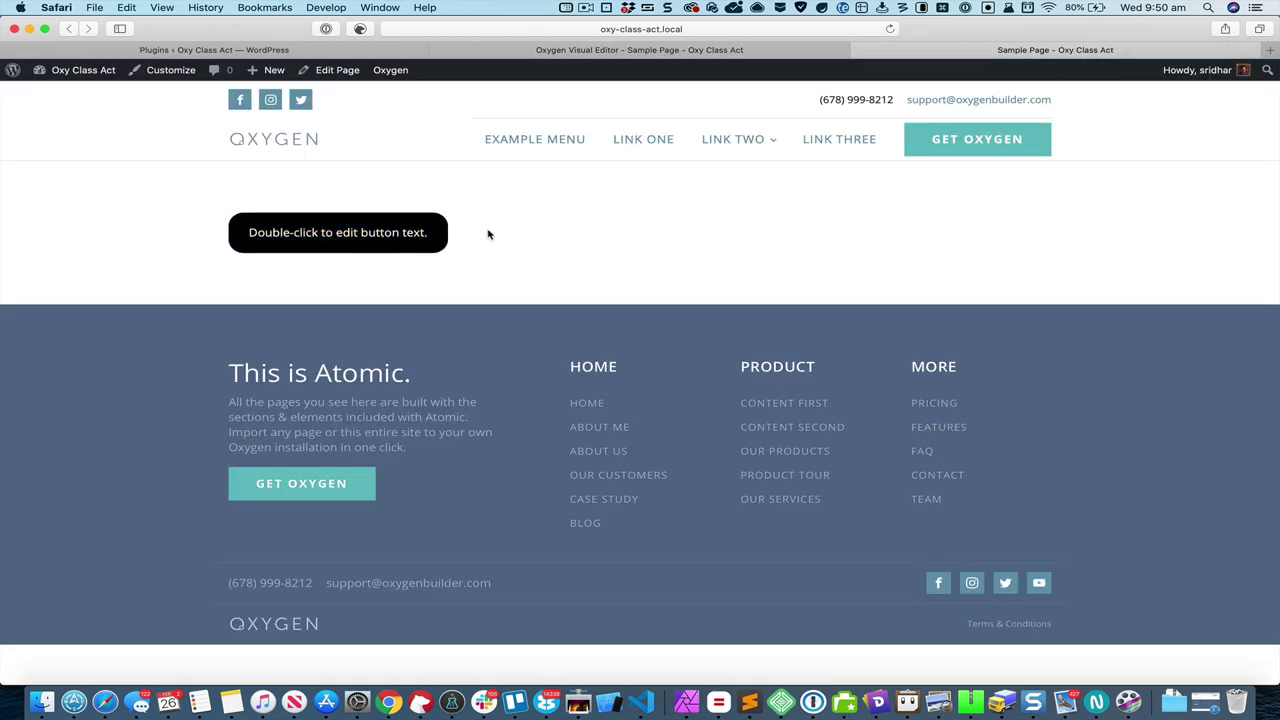
pyautogui.click(745, 52)
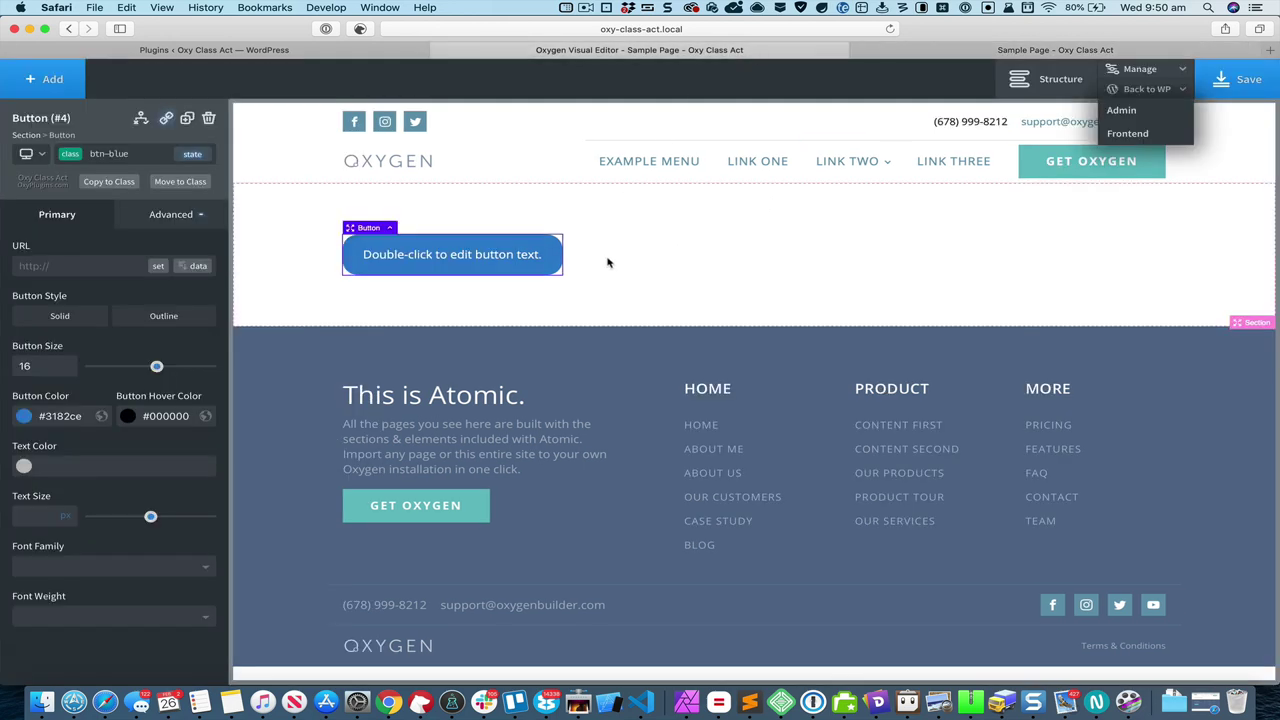
# - Switch the selector to id link_button-4-2 and remove the btn-blue class from the button
pyautogui.click(74, 160)
pyautogui.click(100, 210)
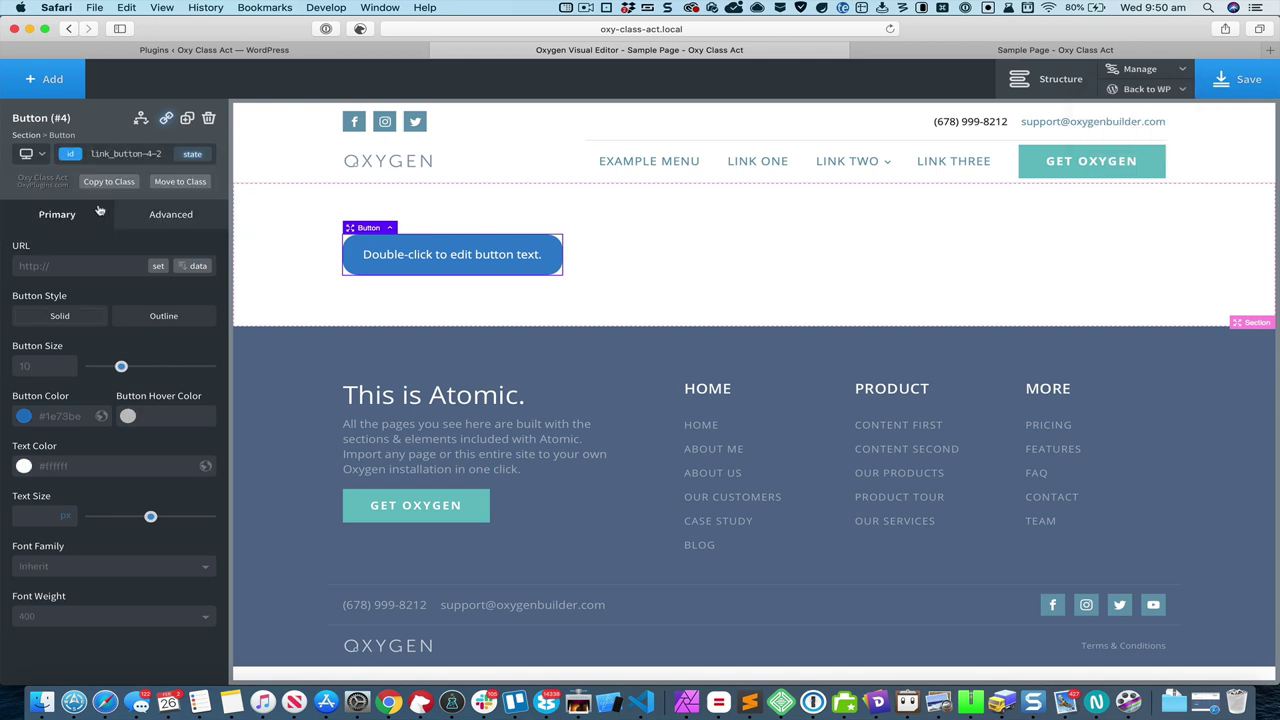
pyautogui.click(133, 156)
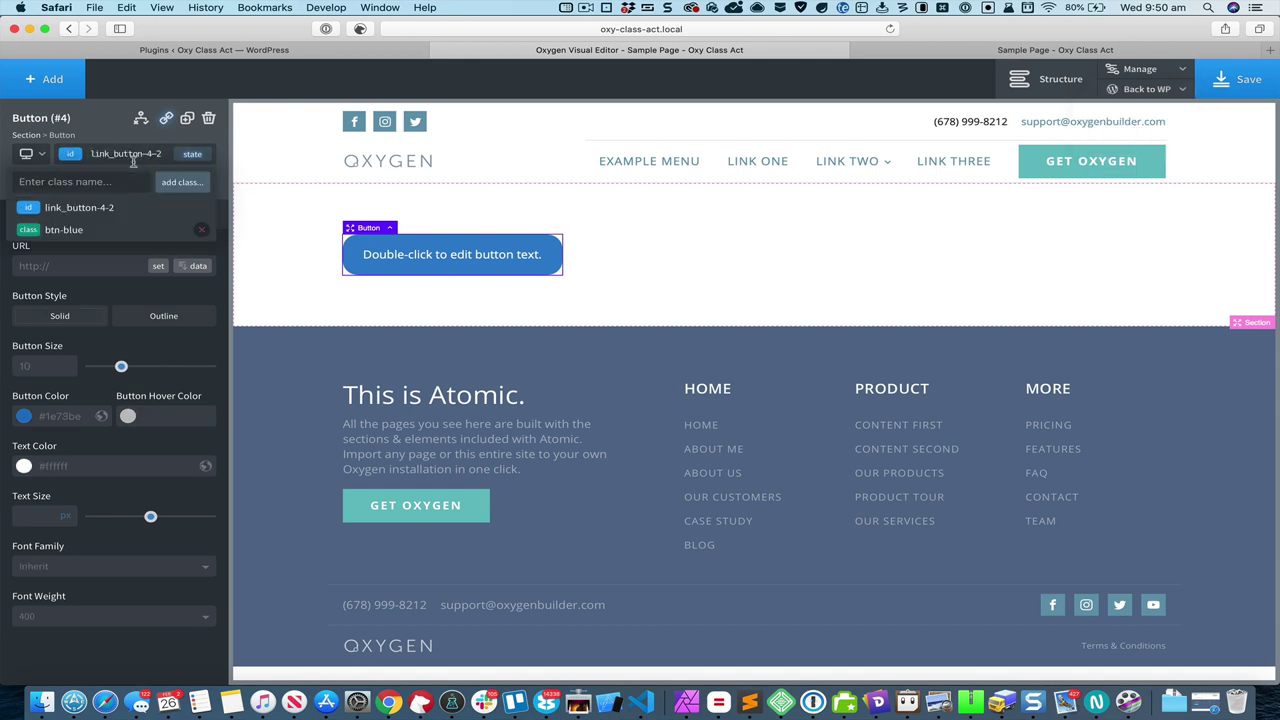
pyautogui.click(204, 232)
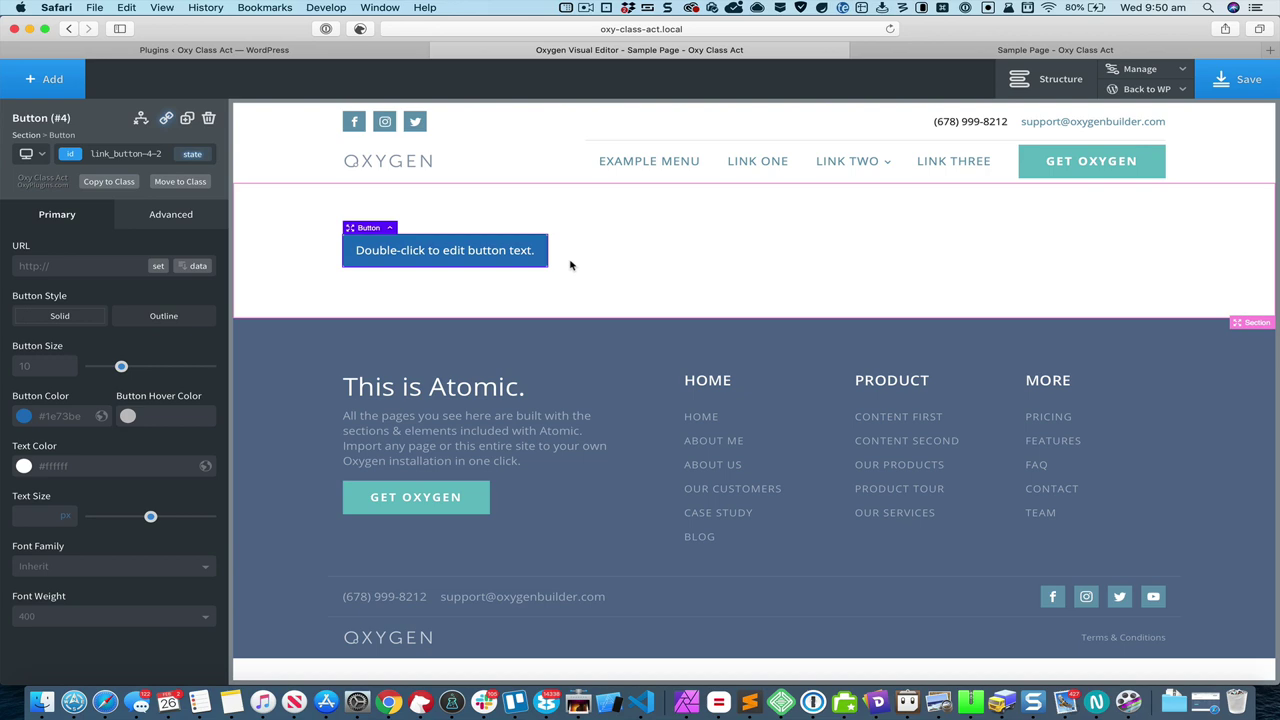
pyautogui.press('super+Tab')
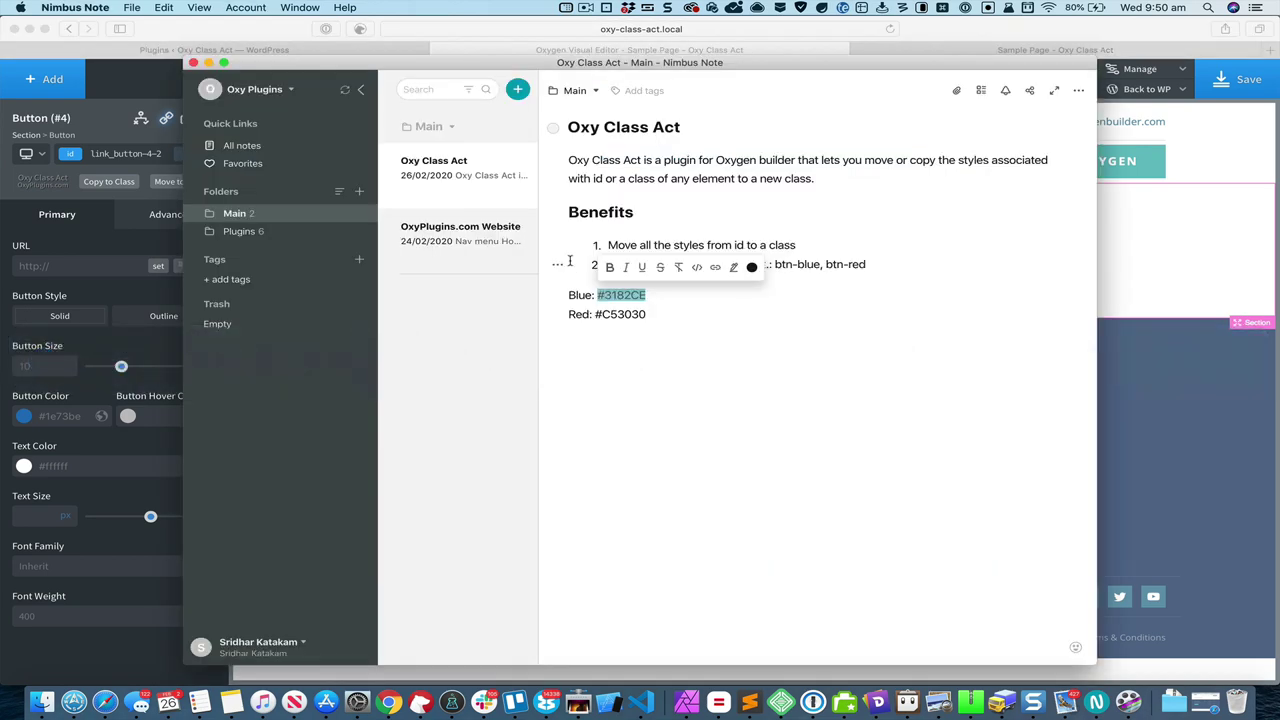
pyautogui.click(855, 248)
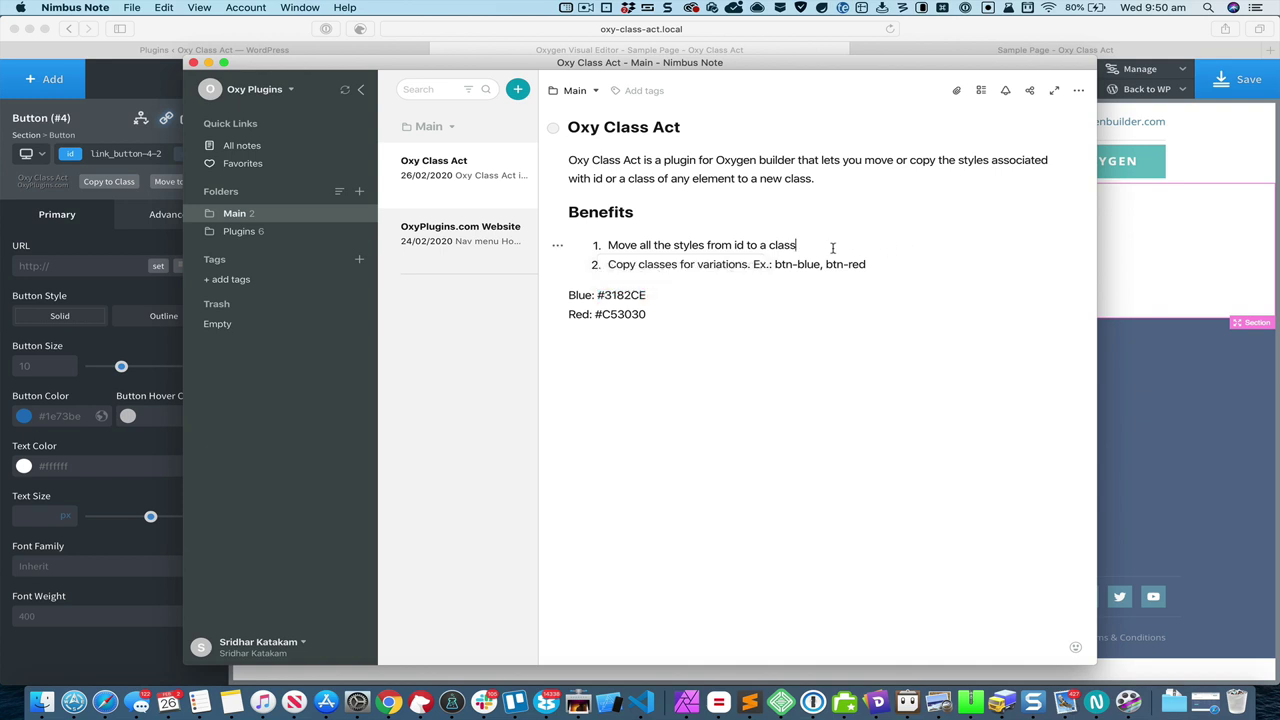
pyautogui.moveTo(750, 264); pyautogui.dragTo(608, 264)
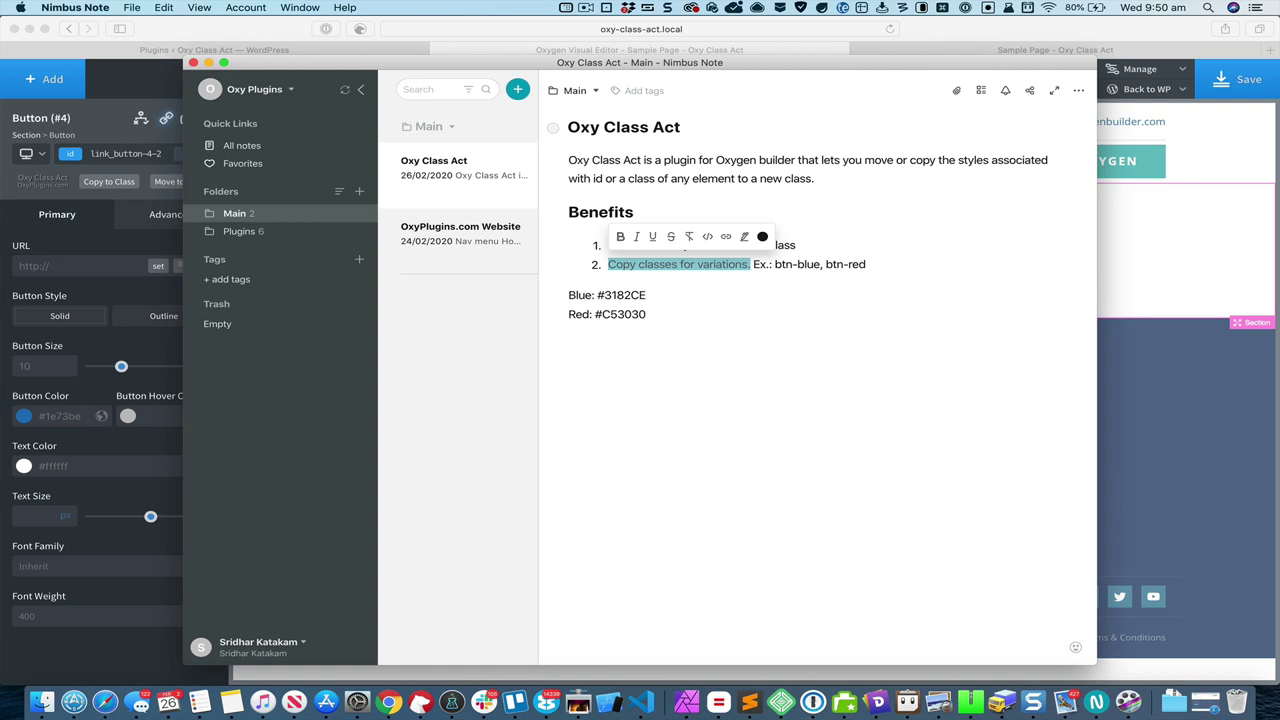
pyautogui.press('super+Tab')
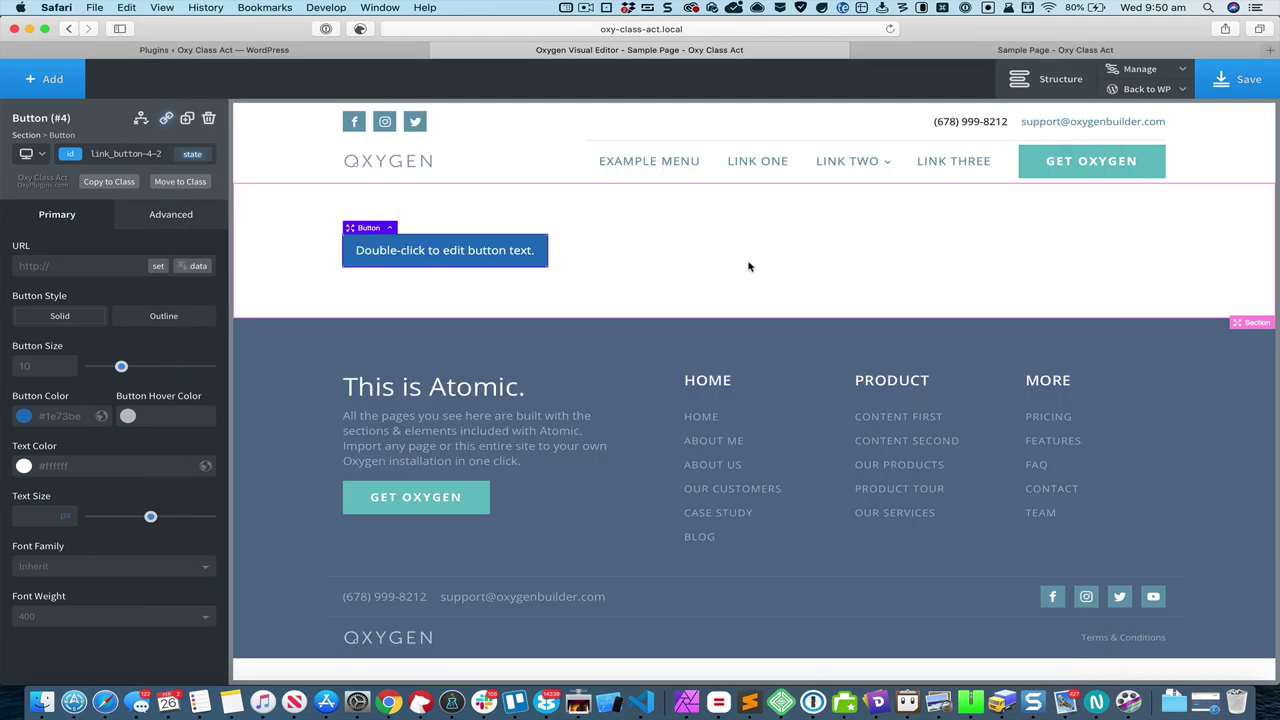
# - Reapply the btn-blue class to Button #4 so it's rounded and #3182ce blue
pyautogui.click(138, 153)
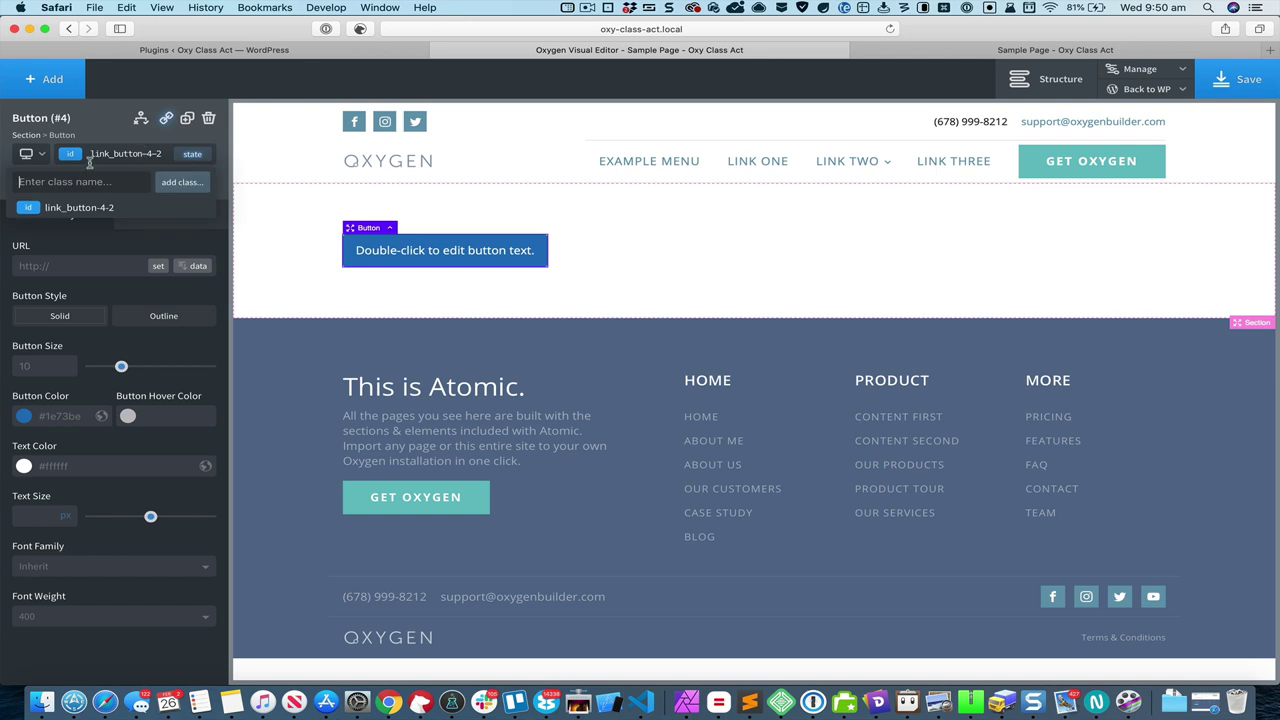
pyautogui.write('btn-blue')
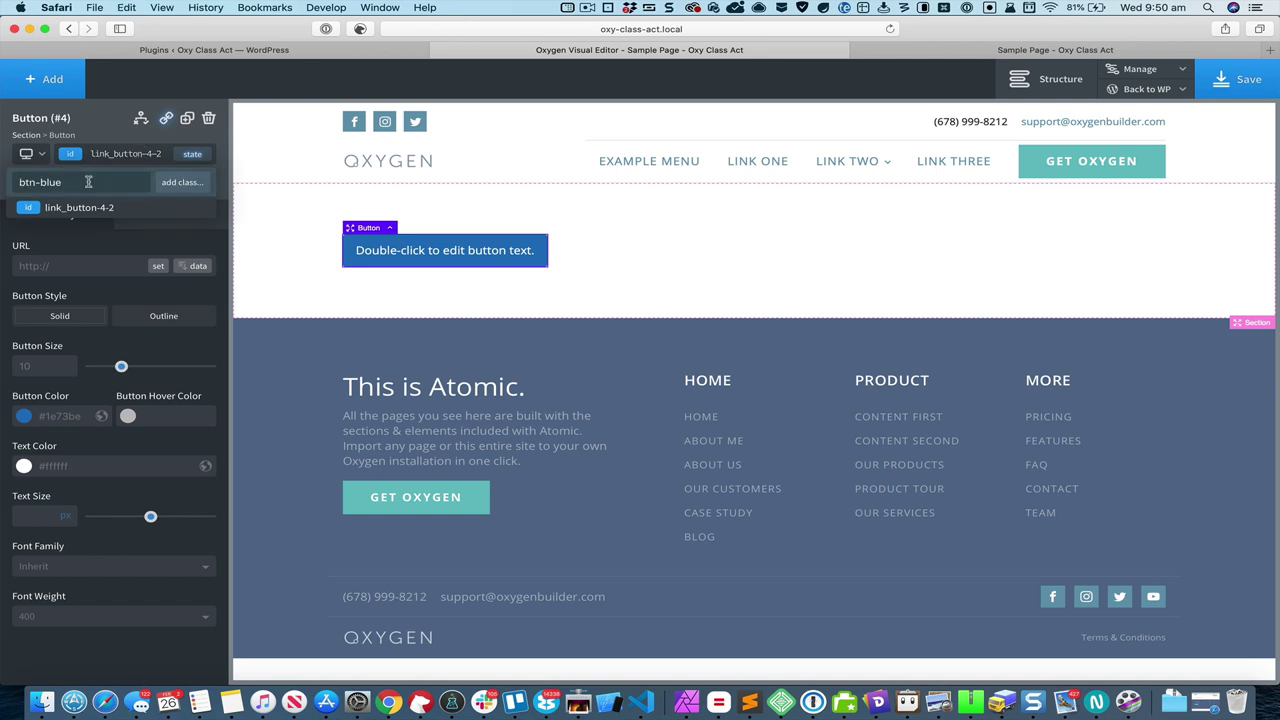
pyautogui.press('Return')
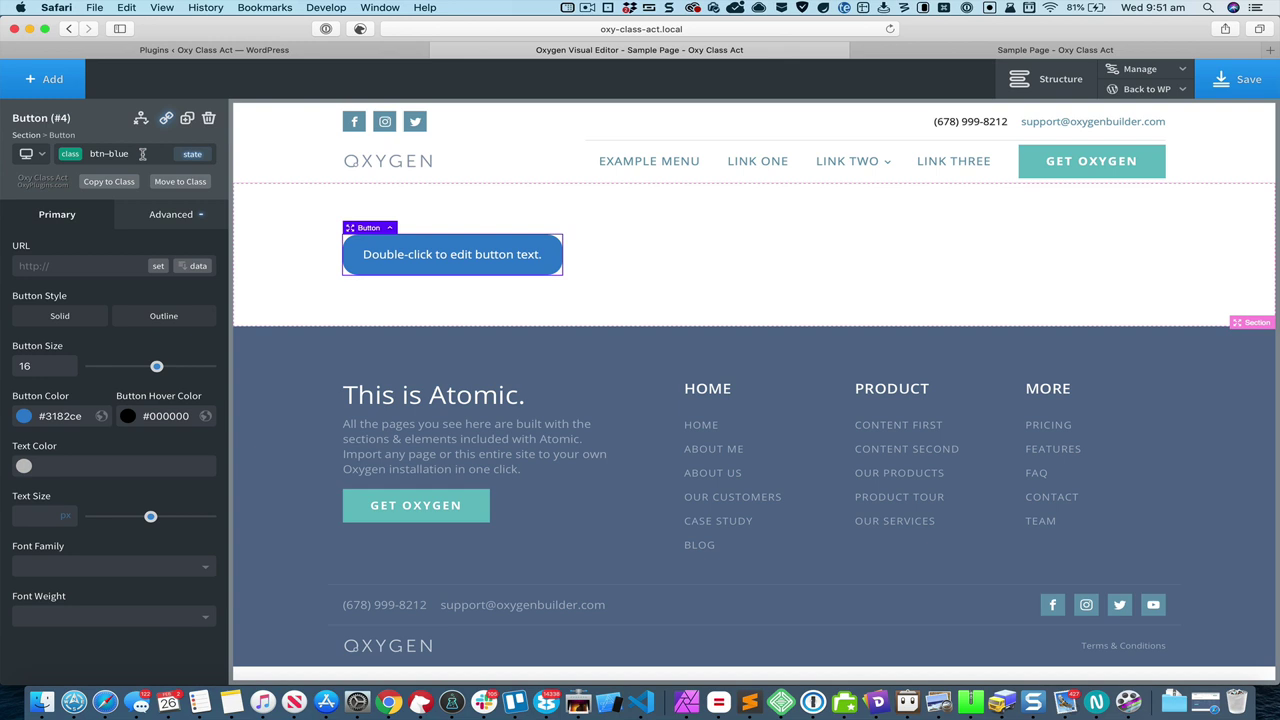
# - Copy the button's class into a new btn-red class, then remove btn-red from this first button
pyautogui.click(119, 184)
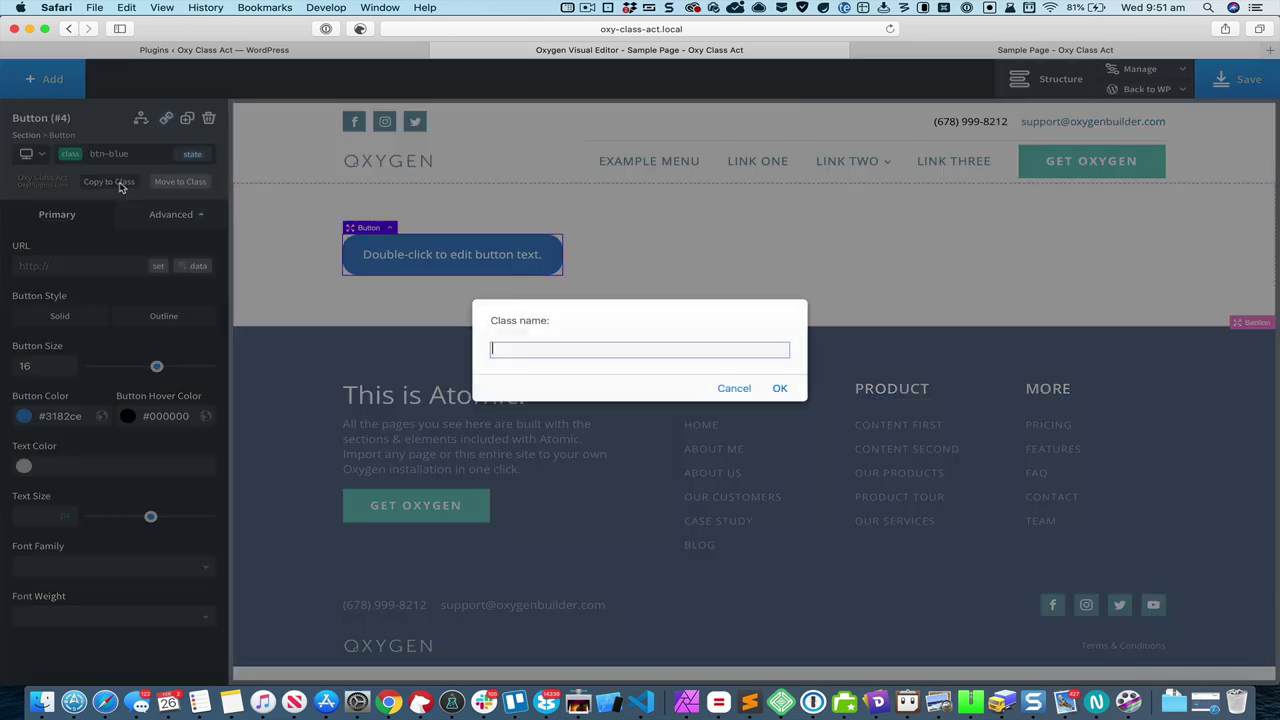
pyautogui.write('btn-red')
pyautogui.click(780, 388)
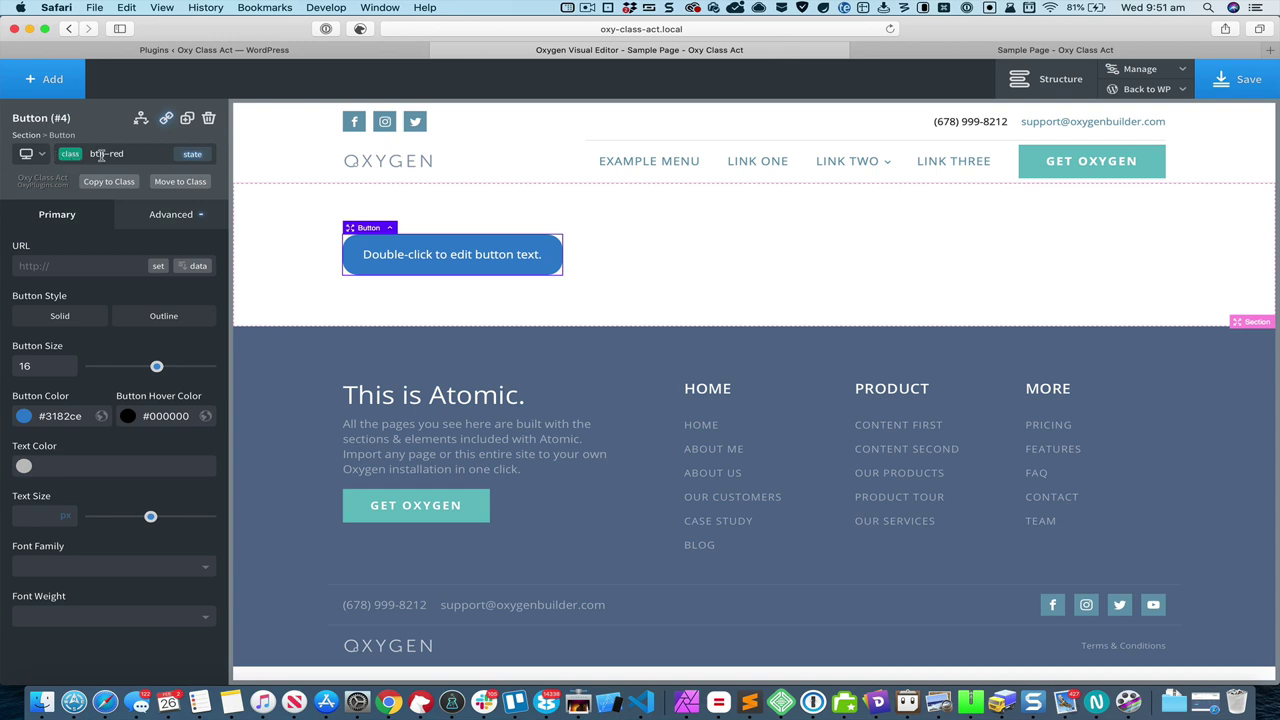
pyautogui.click(120, 153)
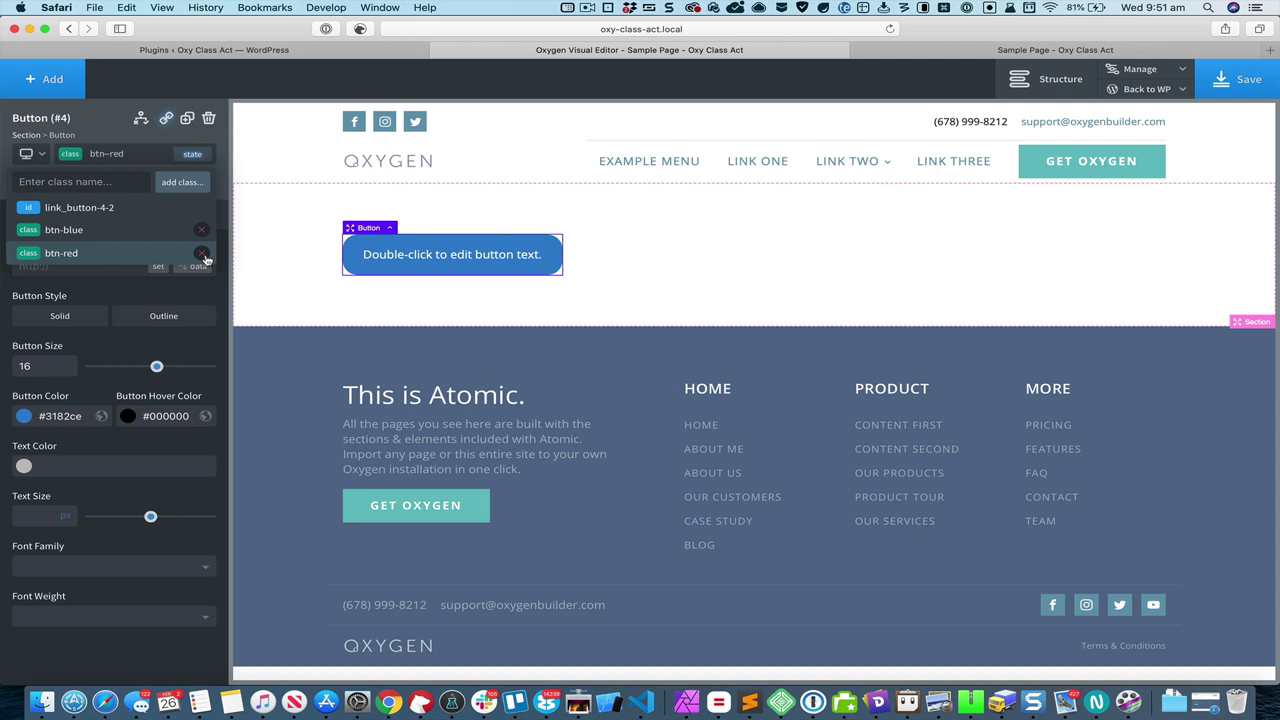
pyautogui.click(203, 255)
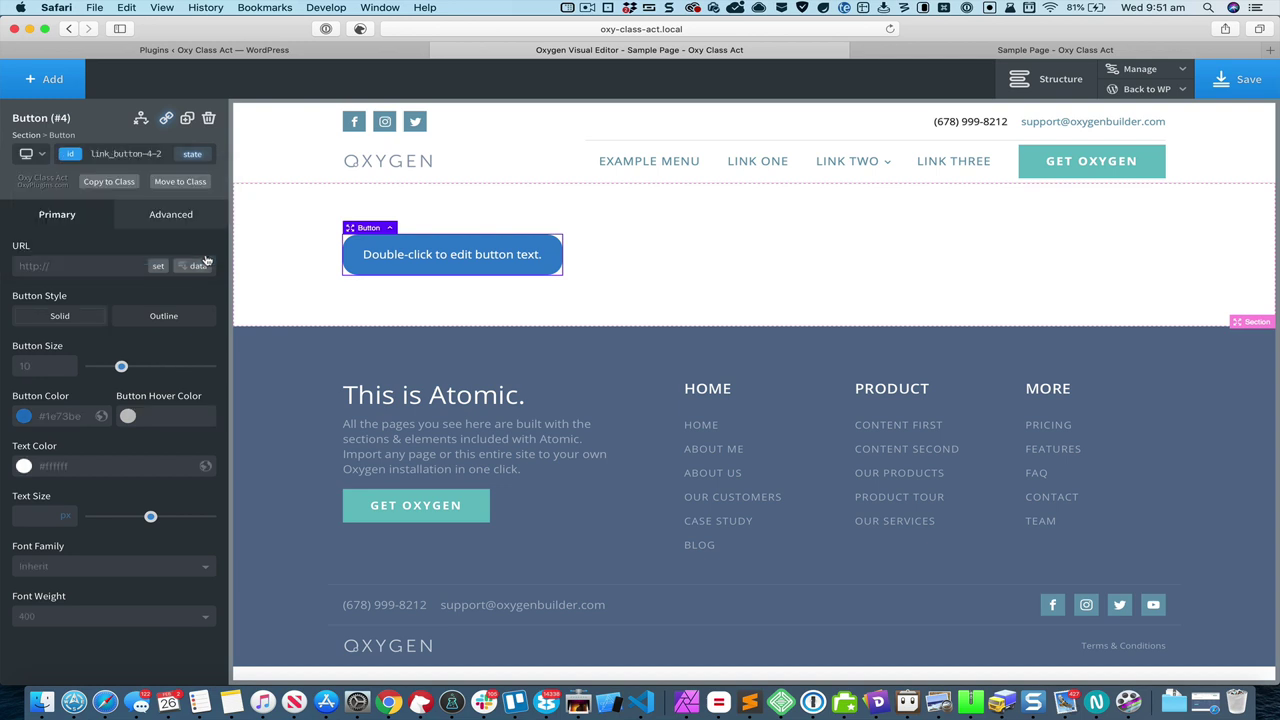
# - Add a new Button element below the first and give it the btn-red class
pyautogui.click(55, 80)
pyautogui.write('but')
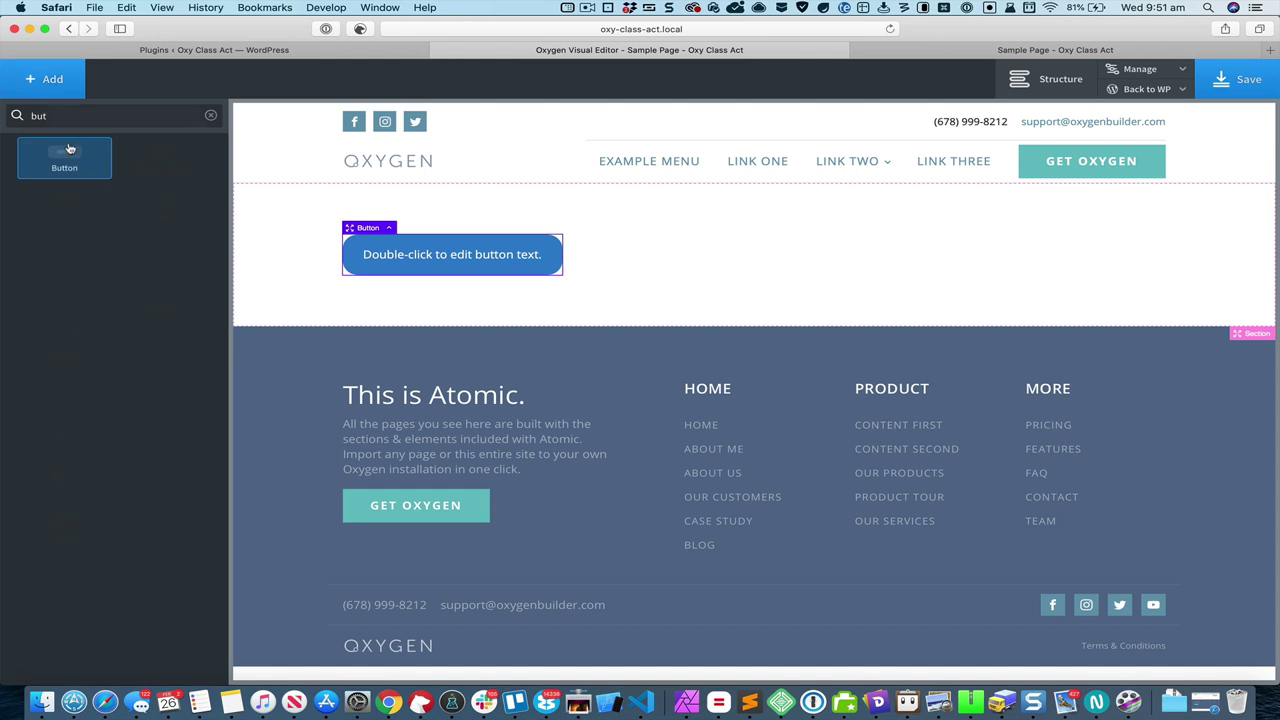
pyautogui.click(64, 155)
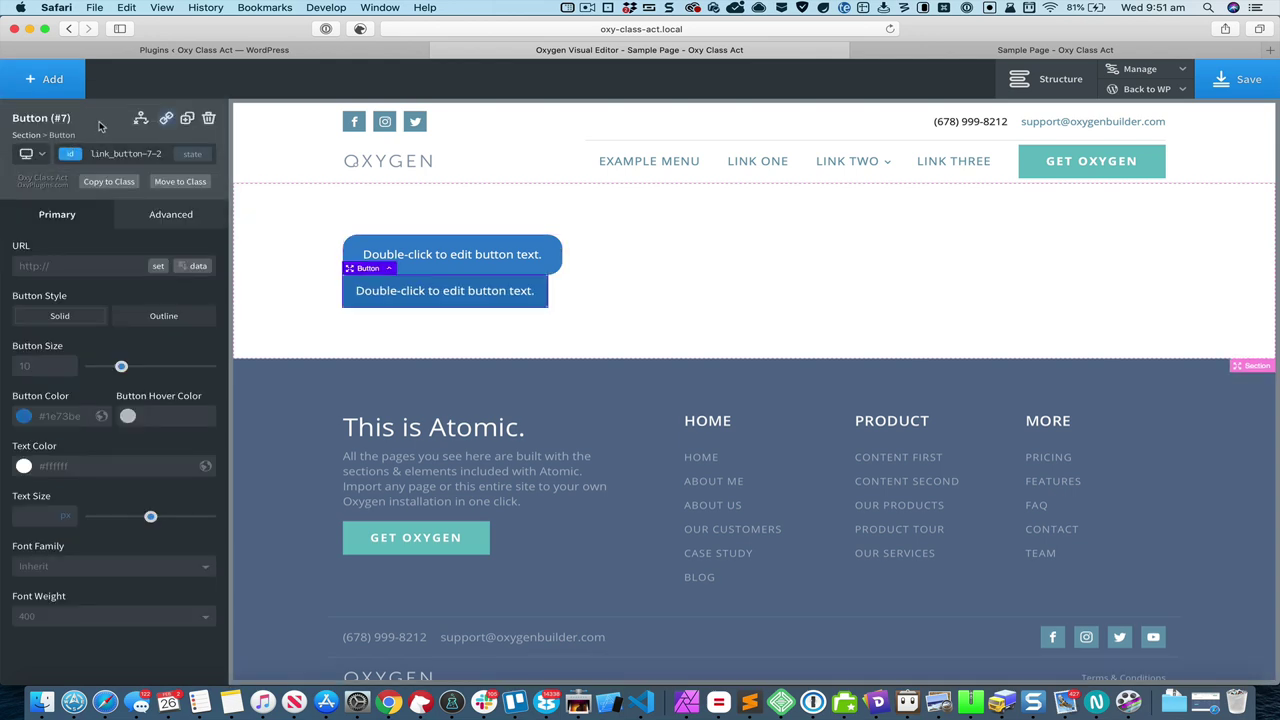
pyautogui.click(117, 150)
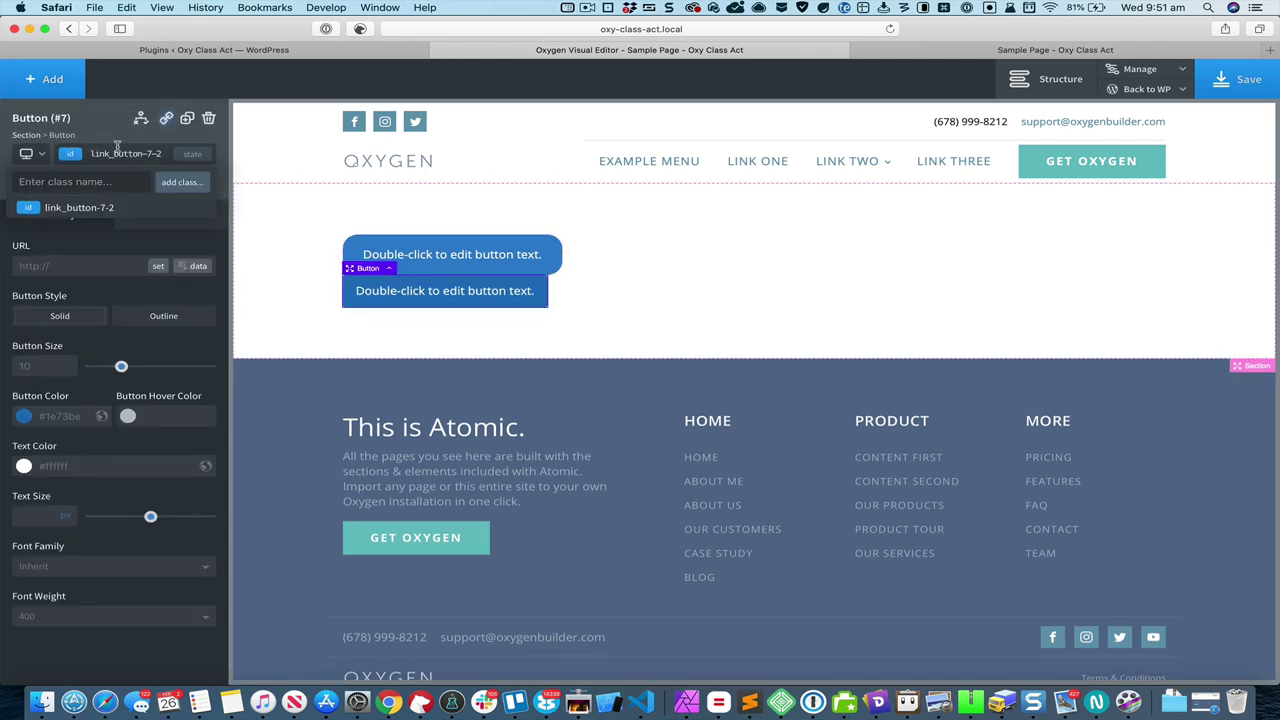
pyautogui.write('btn-red')
pyautogui.press('Return')
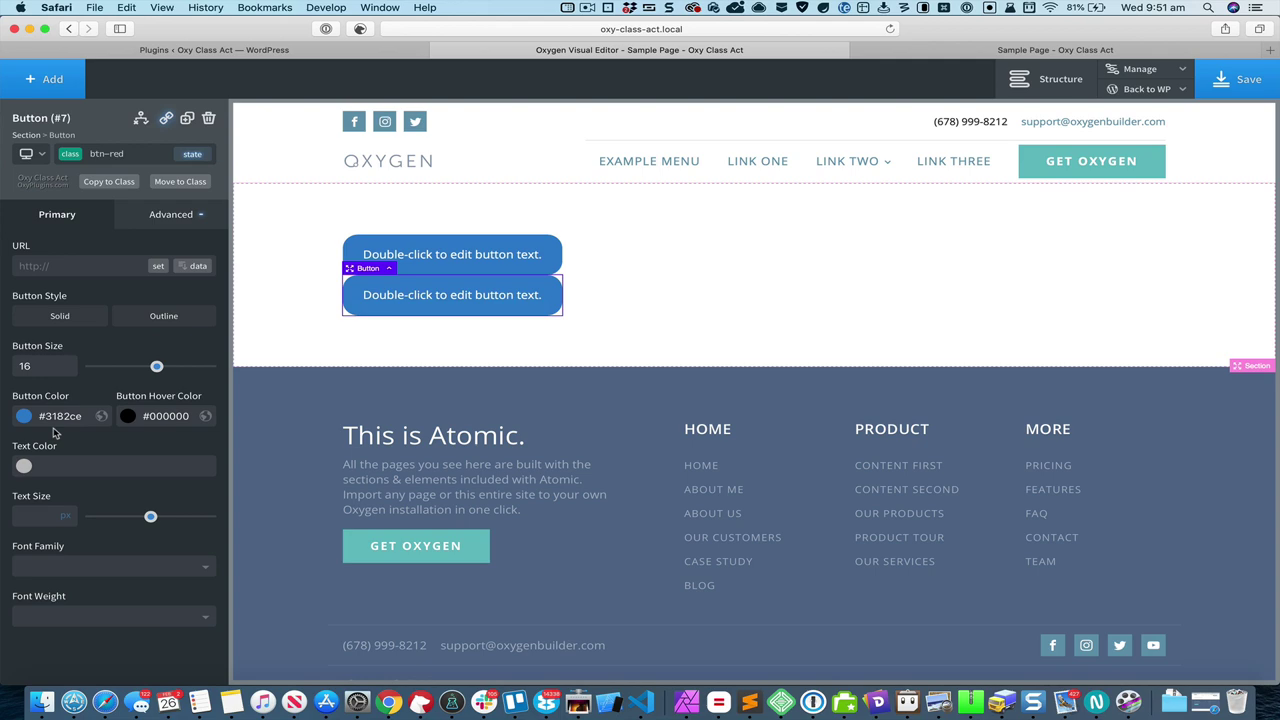
# - Copy #C53030 from the note and paste it as the btn-red Button Color
pyautogui.press('super+Tab')
pyautogui.click(612, 314)
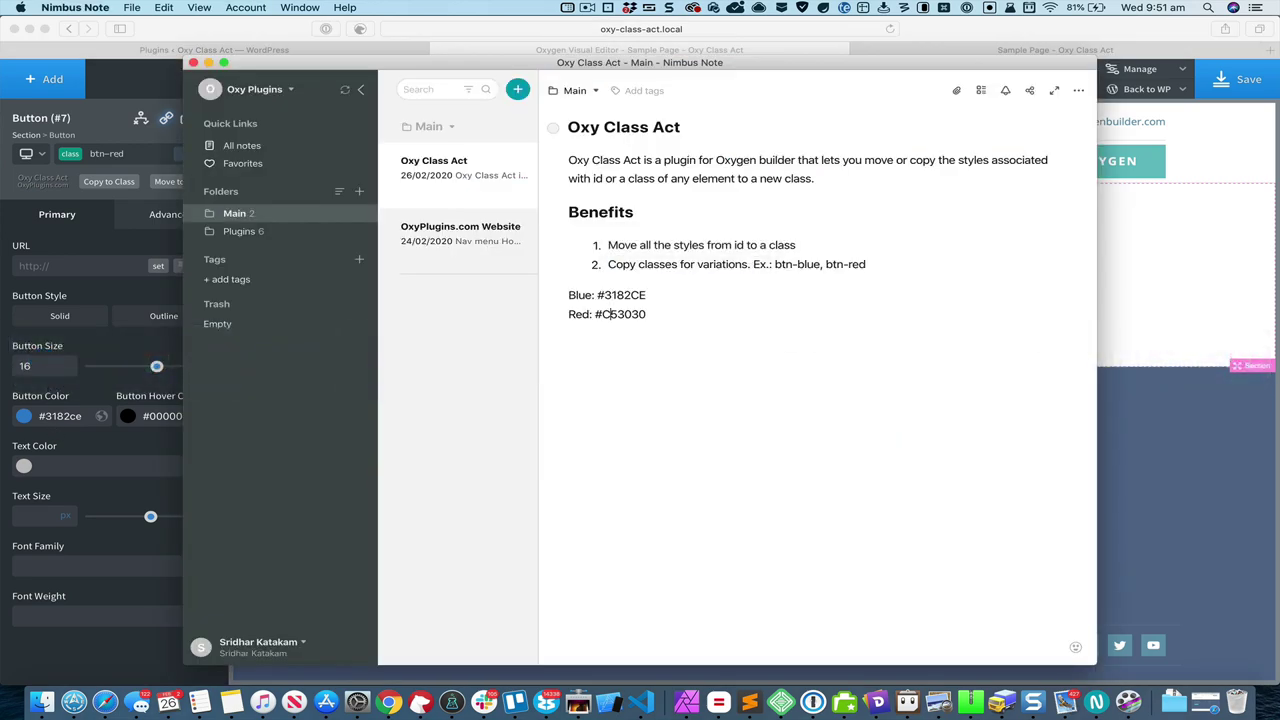
pyautogui.doubleClick(612, 314)
pyautogui.press('super+c')
pyautogui.press('super+Tab')
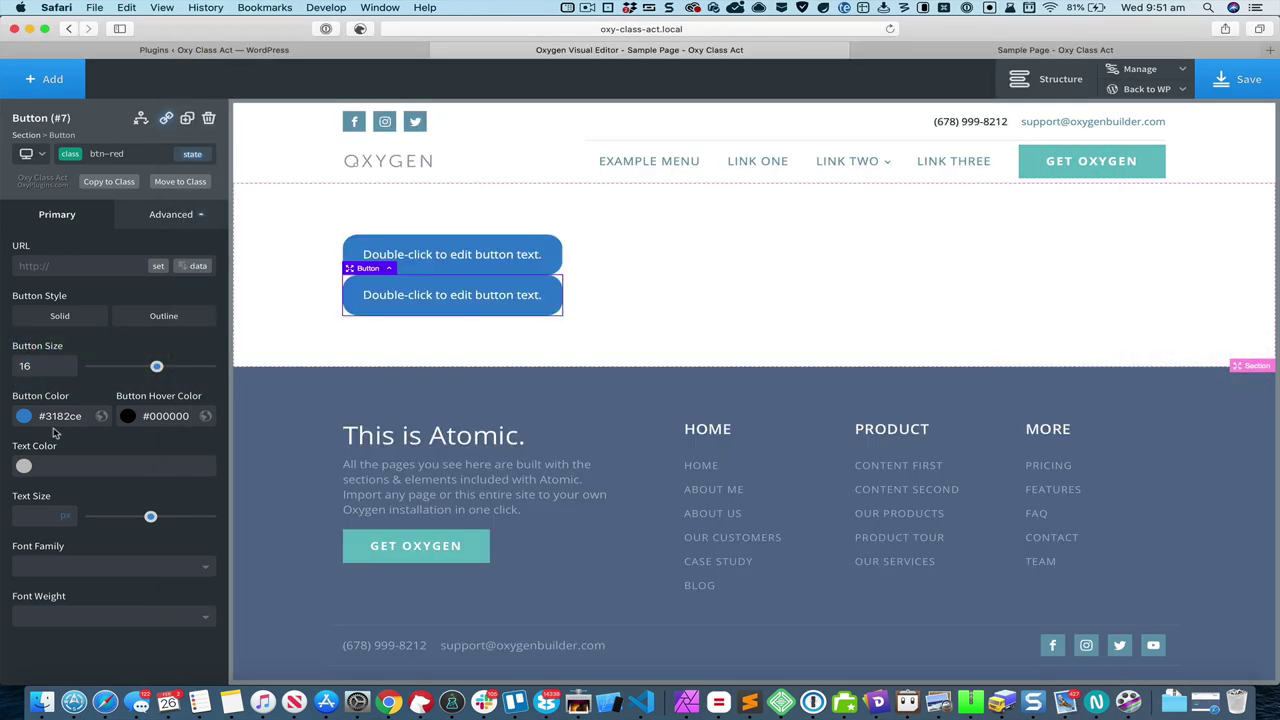
pyautogui.tripleClick(40, 416)
pyautogui.press('super+v')
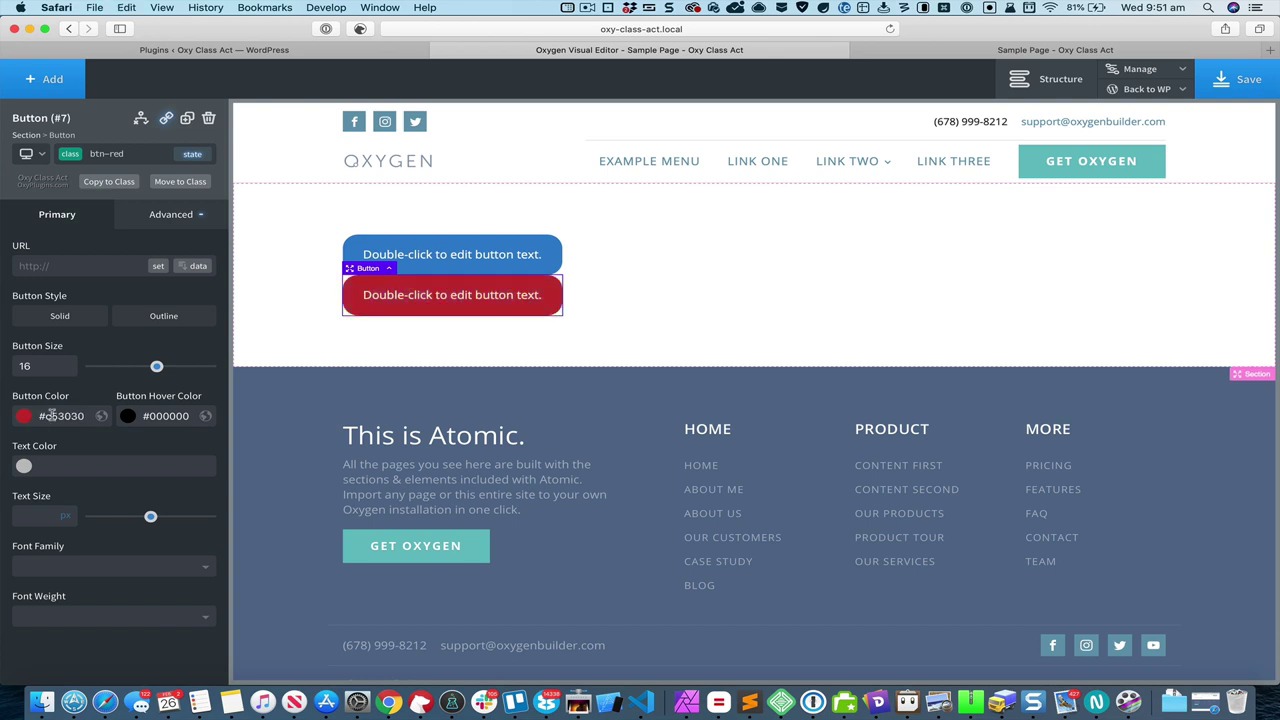